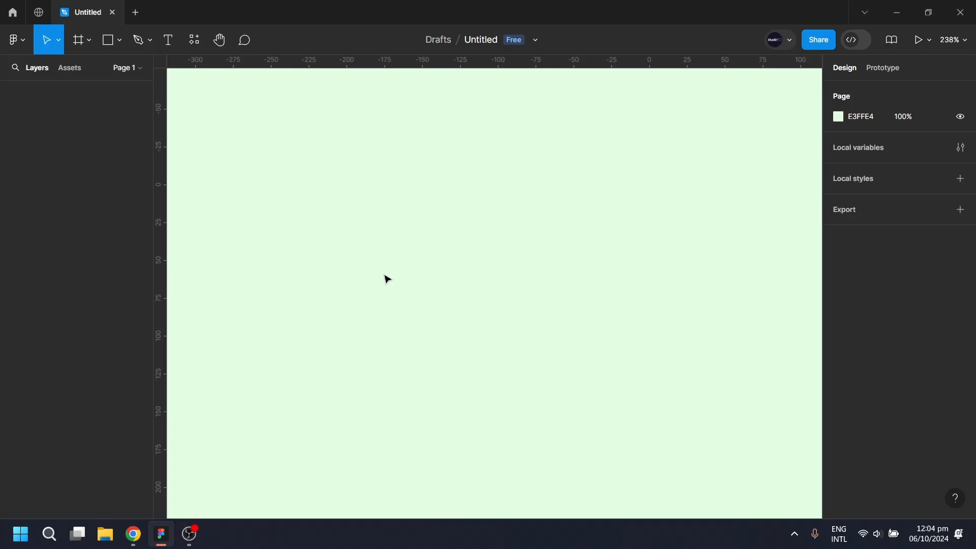
- Add a text layer reading "Option" on the empty canvas
{"action": "key", "text": "t"}
{"action": "left_click", "coordinate": [393, 263]}
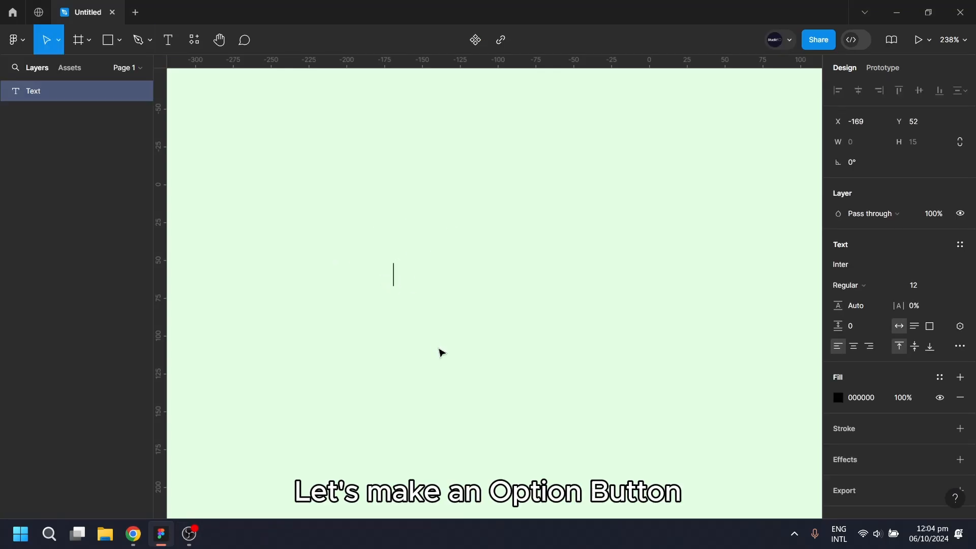
{"action": "type", "text": "Option"}
{"action": "key", "text": "Escape"}
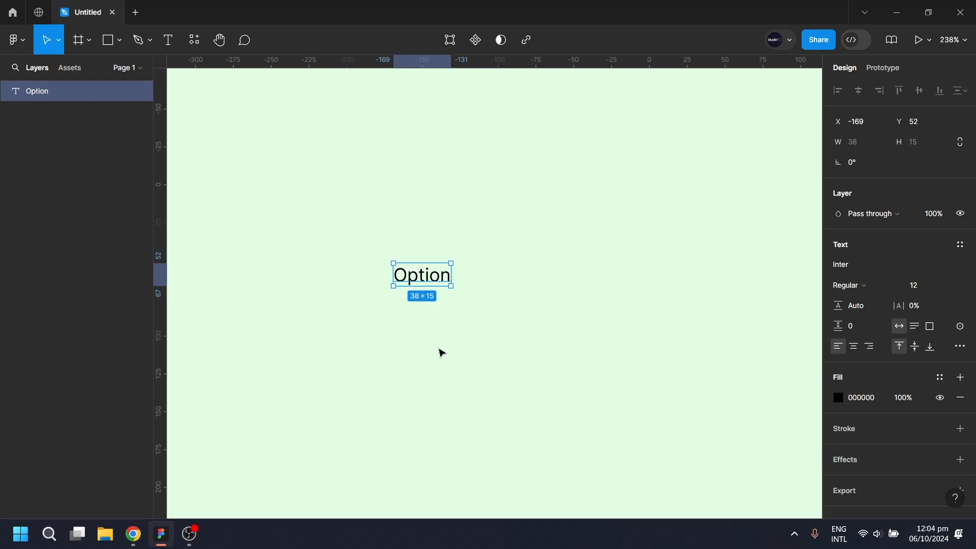
{"action": "left_click", "coordinate": [537, 337]}
- Wrap the Option text in an auto layout frame with 28 horizontal padding and a white FFFFFF fill
{"action": "left_click", "coordinate": [421, 281]}
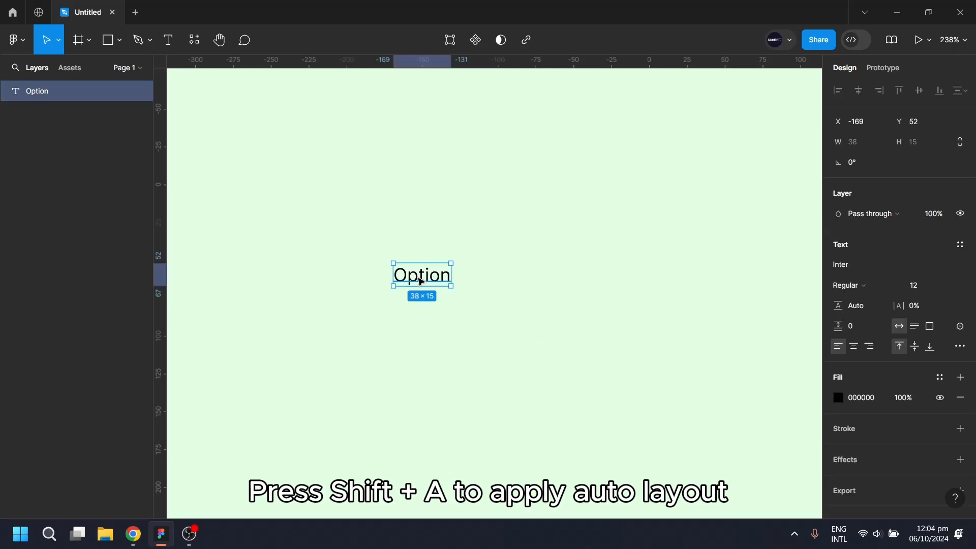
{"action": "key", "text": "shift+a"}
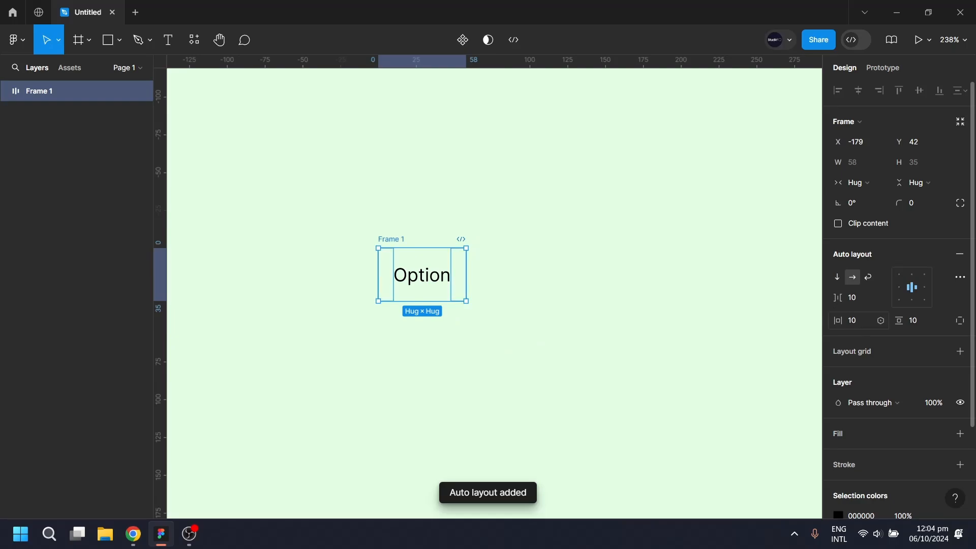
{"action": "left_click_drag", "start_coordinate": [838, 321], "coordinate": [864, 321]}
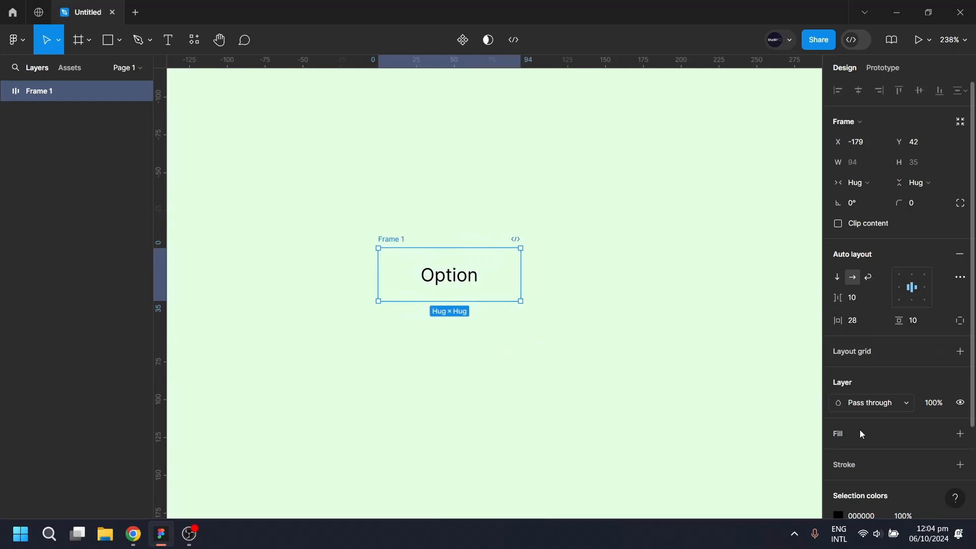
{"action": "left_click", "coordinate": [960, 434]}
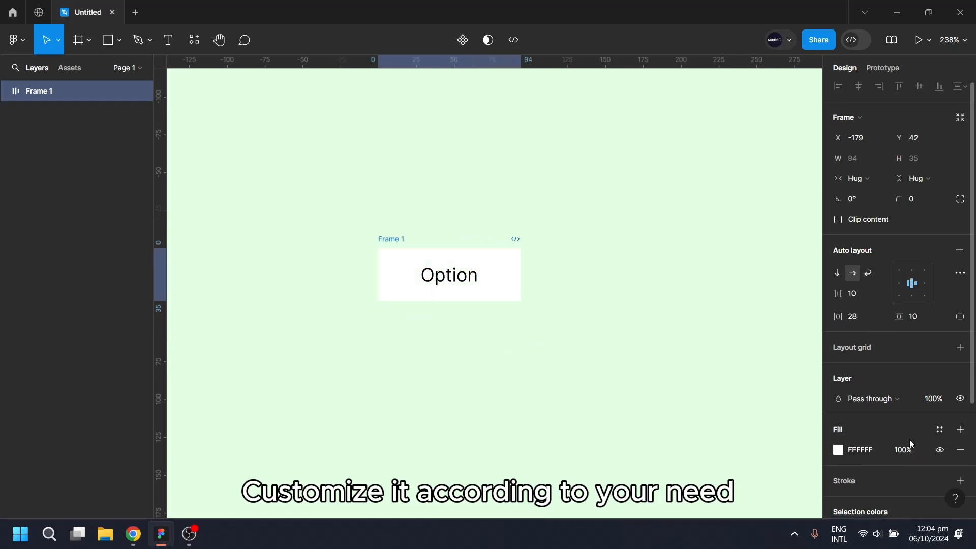
- Add a blue 3E74FF stroke to the frame around the Option text
{"action": "scroll", "coordinate": [910, 440], "scroll_direction": "down", "scroll_amount": 2}
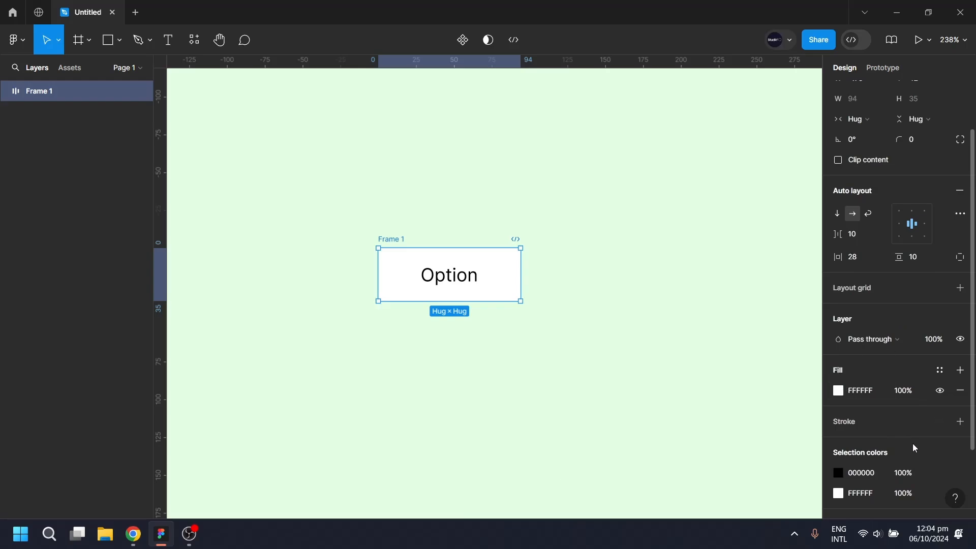
{"action": "left_click", "coordinate": [960, 421]}
{"action": "left_click", "coordinate": [838, 442]}
{"action": "left_click", "coordinate": [769, 358]}
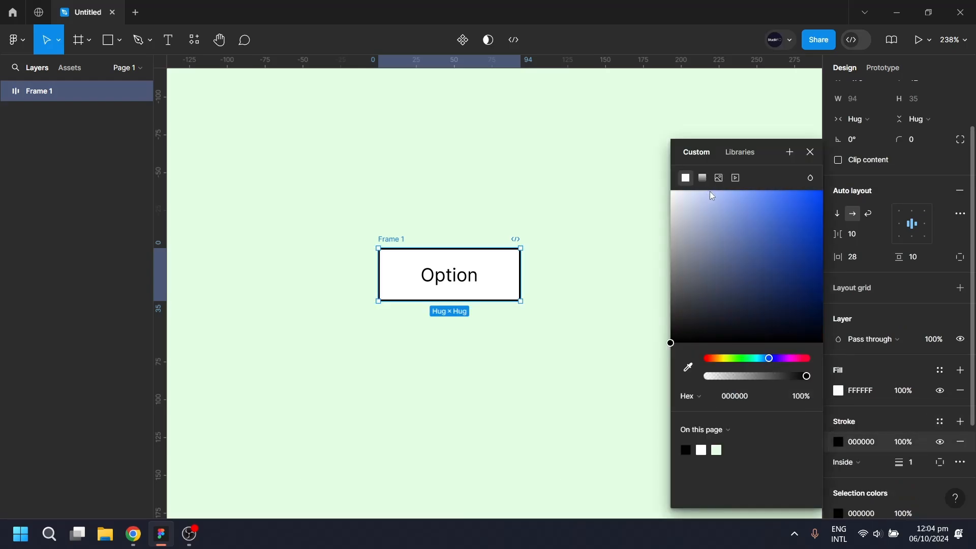
{"action": "left_click_drag", "start_coordinate": [712, 193], "coordinate": [784, 191]}
{"action": "left_click", "coordinate": [817, 331]}
- Set the Option text's fill to the blue 3E74FF
{"action": "left_click", "coordinate": [449, 274]}
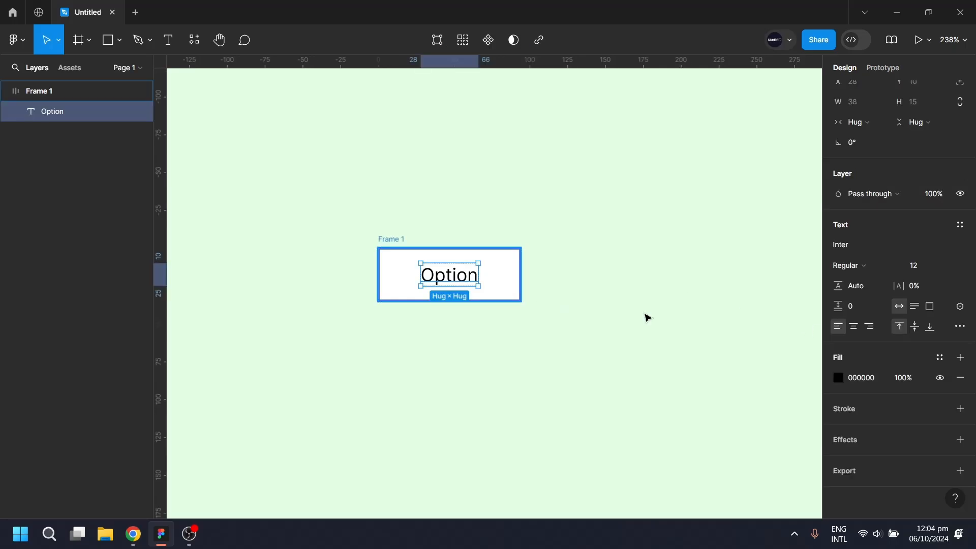
{"action": "left_click", "coordinate": [837, 376]}
{"action": "left_click", "coordinate": [767, 356]}
{"action": "left_click", "coordinate": [784, 192]}
{"action": "left_click", "coordinate": [580, 381]}
- Round the button frame's corners with a radius of 41
{"action": "left_click", "coordinate": [517, 279]}
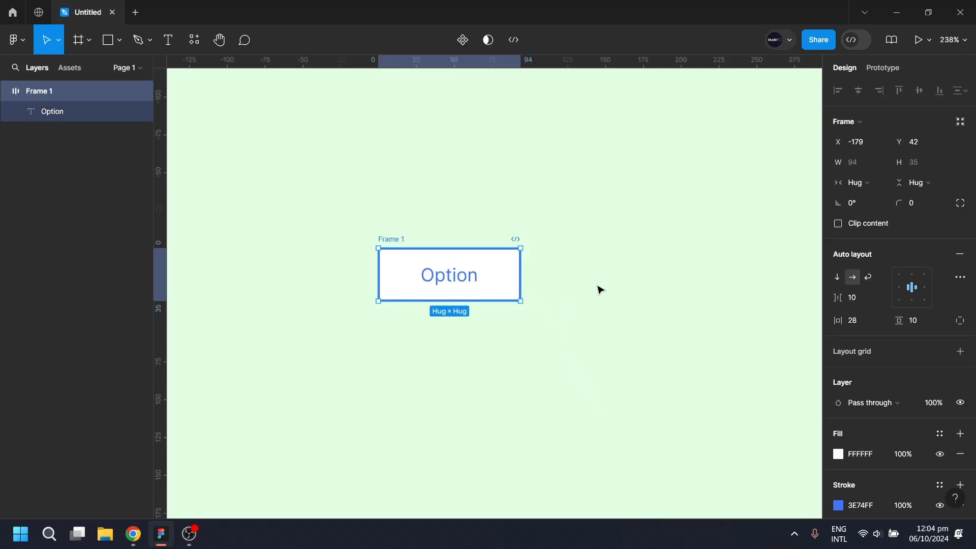
{"action": "left_click_drag", "start_coordinate": [899, 203], "coordinate": [448, 205]}
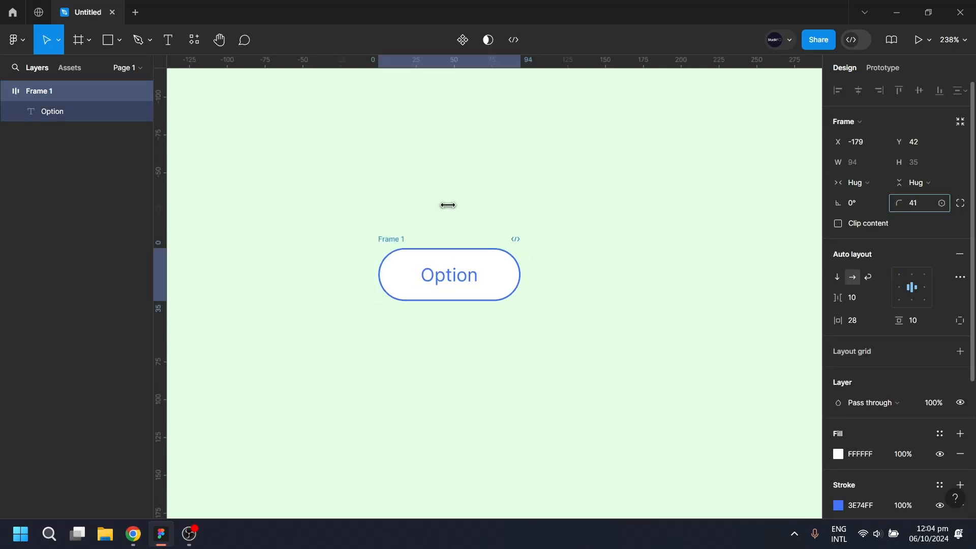
{"action": "left_click", "coordinate": [580, 143]}
- Duplicate the Option button directly below the original
{"action": "scroll", "coordinate": [580, 143], "scroll_direction": "down", "scroll_amount": 3}
{"action": "left_click", "coordinate": [458, 138]}
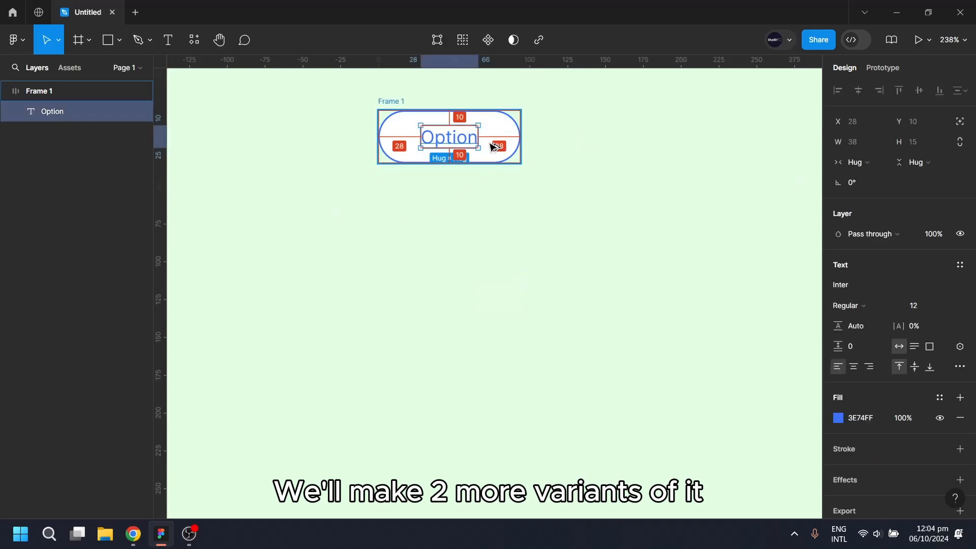
{"action": "left_click_drag", "start_coordinate": [489, 144], "coordinate": [492, 225]}
{"action": "left_click", "coordinate": [503, 300]}
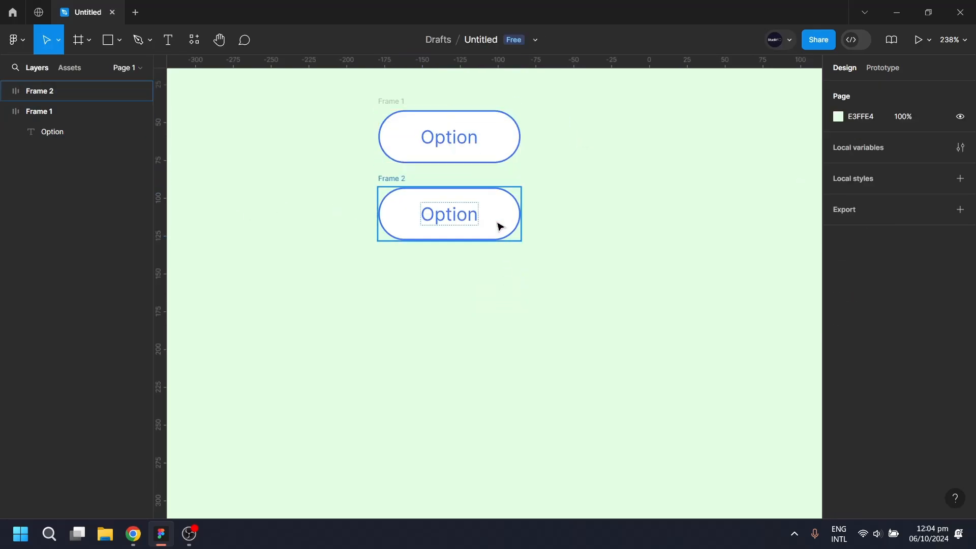
- Set the second button's fill to the pale blue DDE7FF for the hover state
{"action": "left_click", "coordinate": [499, 225]}
{"action": "left_click", "coordinate": [837, 457]}
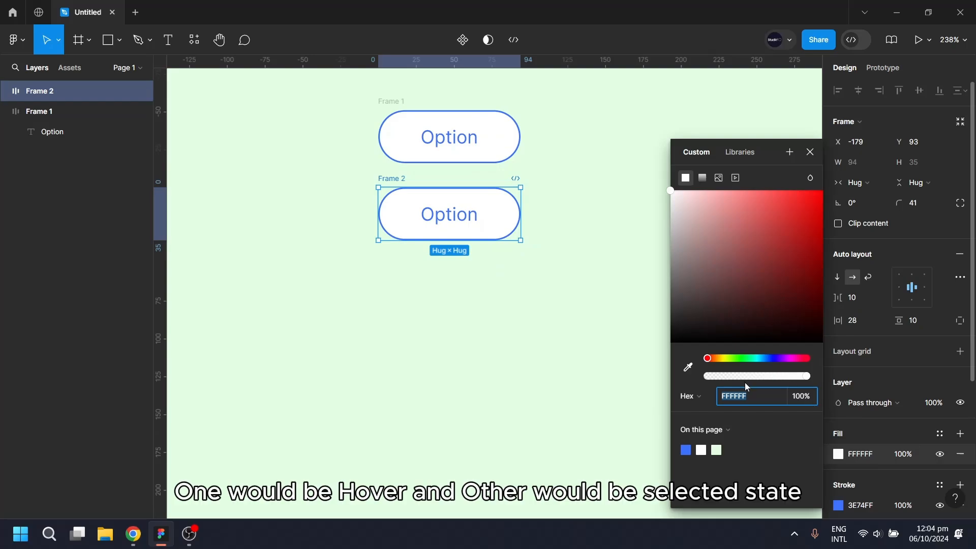
{"action": "left_click", "coordinate": [687, 449]}
{"action": "left_click_drag", "start_coordinate": [778, 193], "coordinate": [690, 188]}
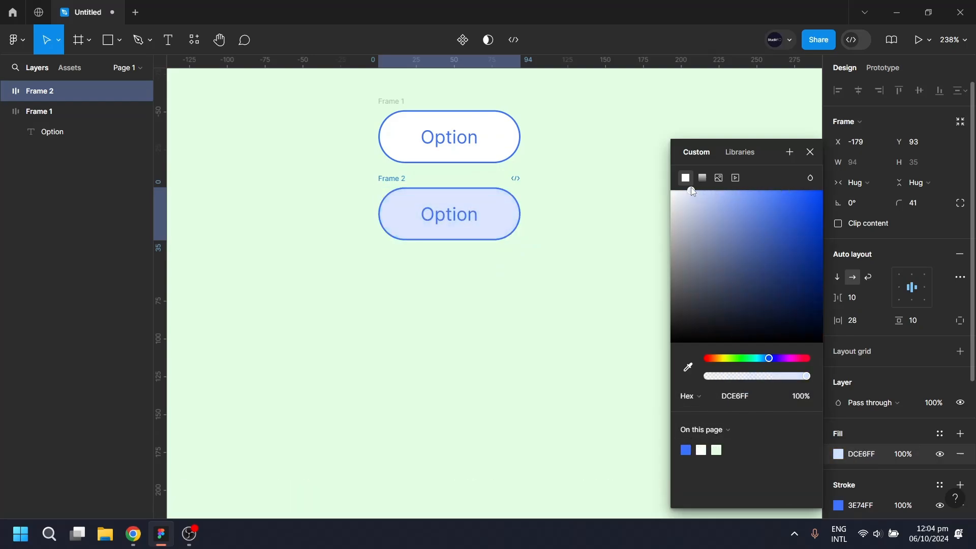
{"action": "left_click", "coordinate": [564, 254]}
{"action": "left_click", "coordinate": [513, 234]}
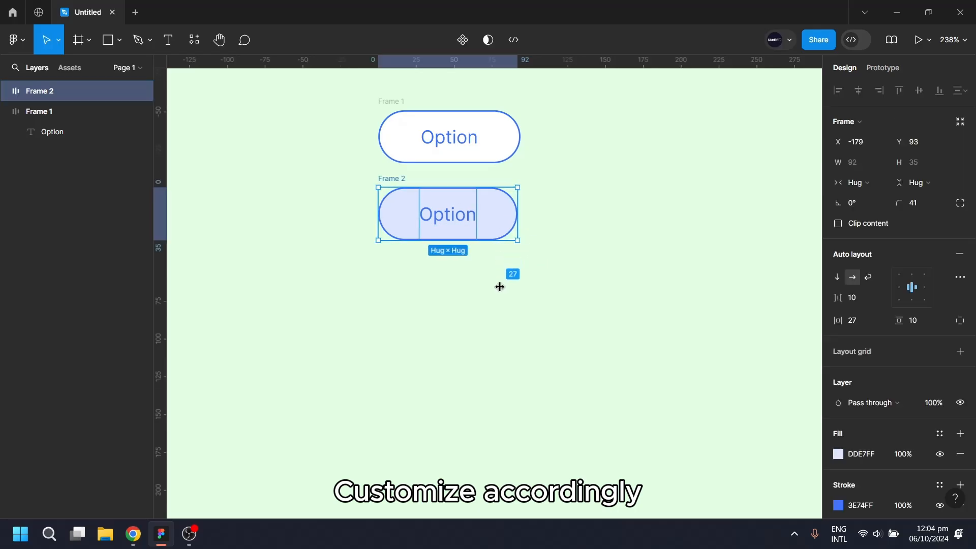
{"action": "left_click", "coordinate": [532, 259]}
{"action": "left_click", "coordinate": [518, 237]}
- Duplicate the pale blue button directly below itself as a third button
{"action": "left_click_drag", "start_coordinate": [536, 179], "coordinate": [370, 277]}
{"action": "left_click_drag", "start_coordinate": [484, 238], "coordinate": [484, 284], "text": "alt"}
{"action": "left_click", "coordinate": [558, 300]}
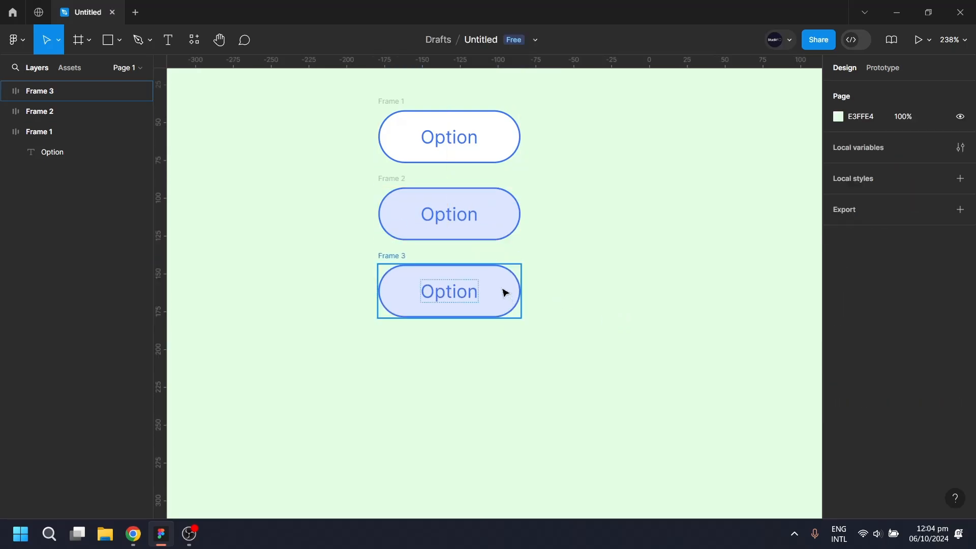
- Fill the third button with the page's blue colour 3E74FF
{"action": "left_click", "coordinate": [505, 290]}
{"action": "left_click", "coordinate": [839, 455]}
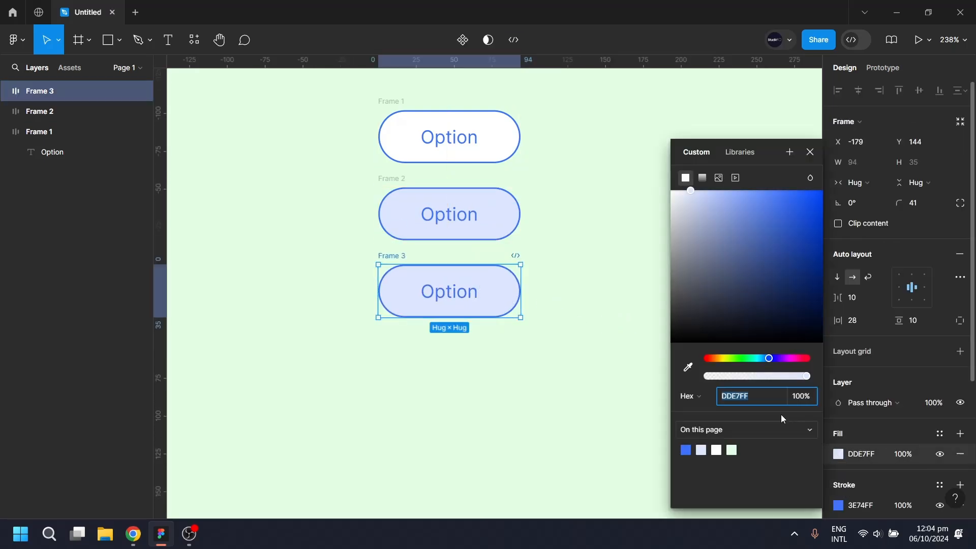
{"action": "left_click", "coordinate": [690, 448]}
{"action": "left_click", "coordinate": [522, 368]}
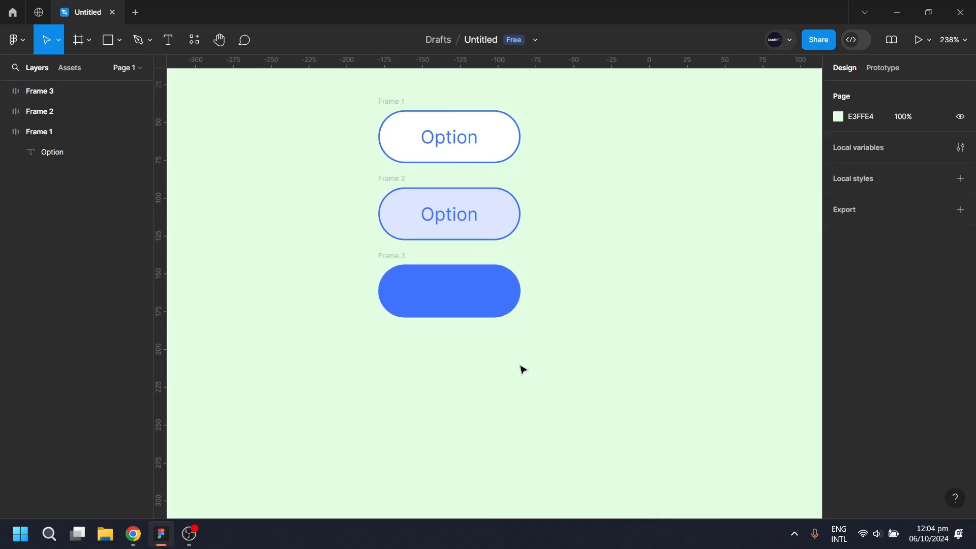
- Set the Option text in the solid blue button to white
{"action": "left_click", "coordinate": [463, 294]}
{"action": "left_click", "coordinate": [838, 417]}
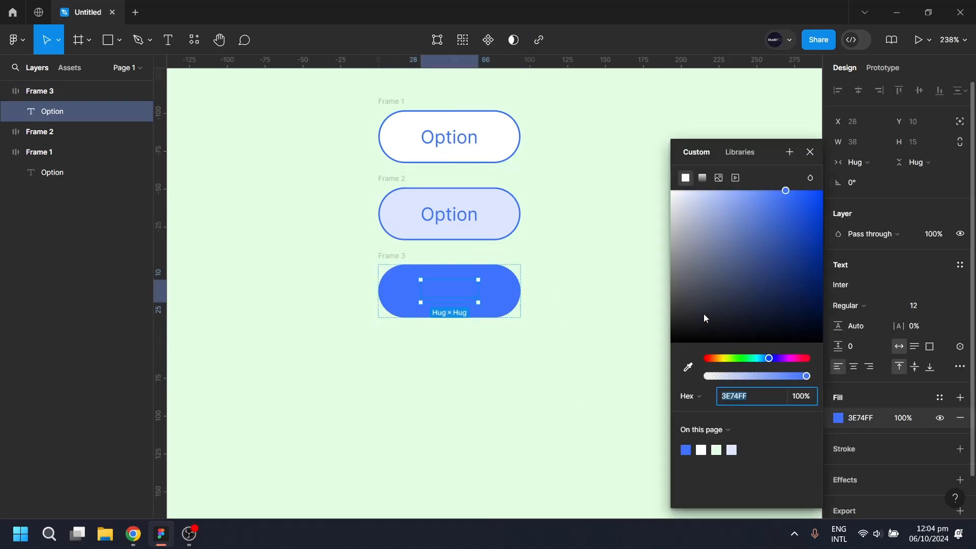
{"action": "left_click_drag", "start_coordinate": [704, 313], "coordinate": [661, 182]}
{"action": "left_click", "coordinate": [600, 239]}
{"action": "scroll", "coordinate": [600, 239], "scroll_direction": "up", "scroll_amount": 2}
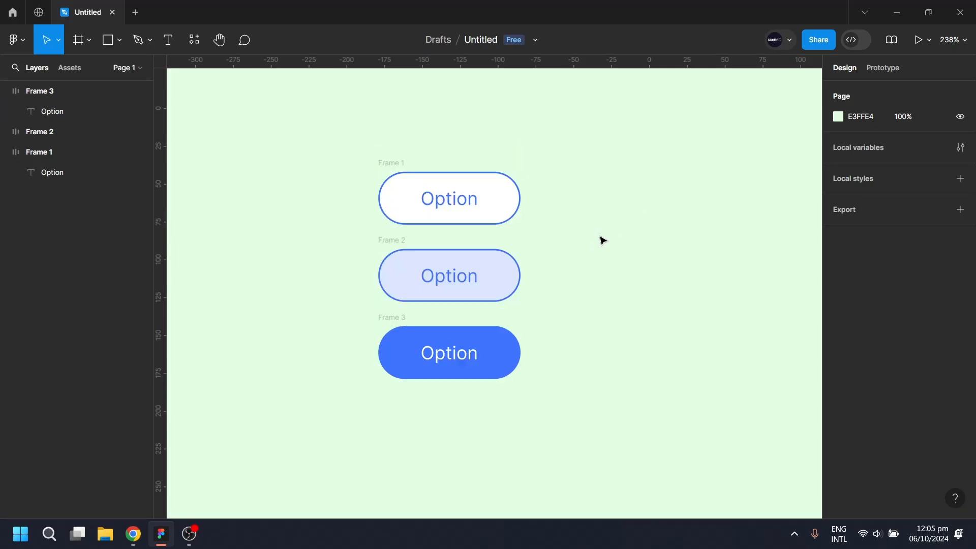
- Collapse the expanded frame layers and rename Frame 1 as Default
{"action": "left_click", "coordinate": [4, 91]}
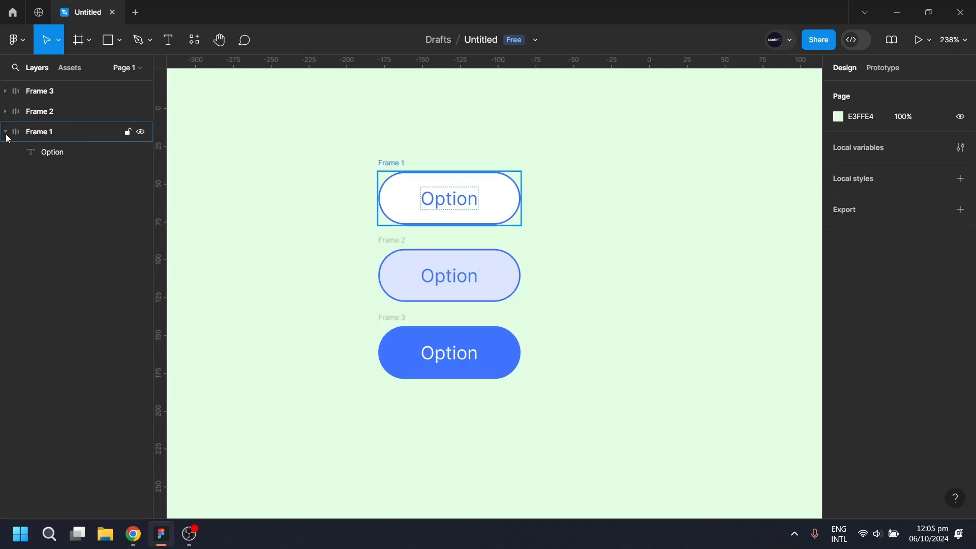
{"action": "left_click", "coordinate": [5, 131]}
{"action": "left_click", "coordinate": [484, 219]}
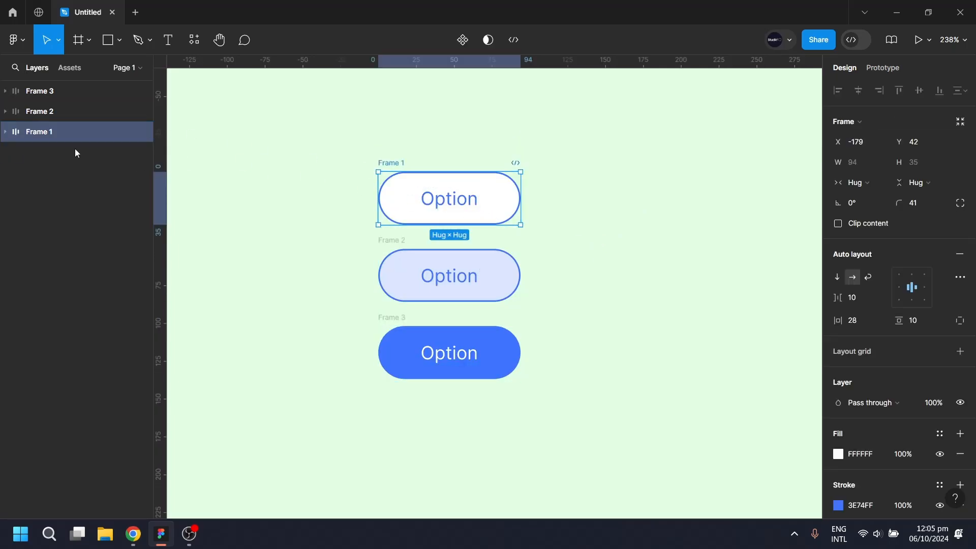
{"action": "double_click", "coordinate": [52, 132]}
{"action": "type", "text": "De"}
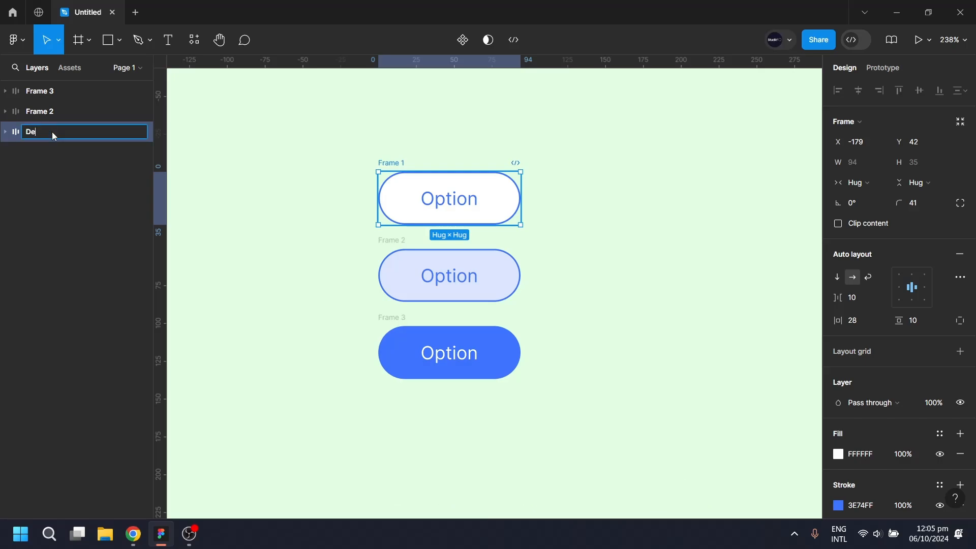
{"action": "type", "text": "fault"}
- Rename Frame 2 as Hover and Frame 3 as Selected
{"action": "left_click", "coordinate": [72, 115]}
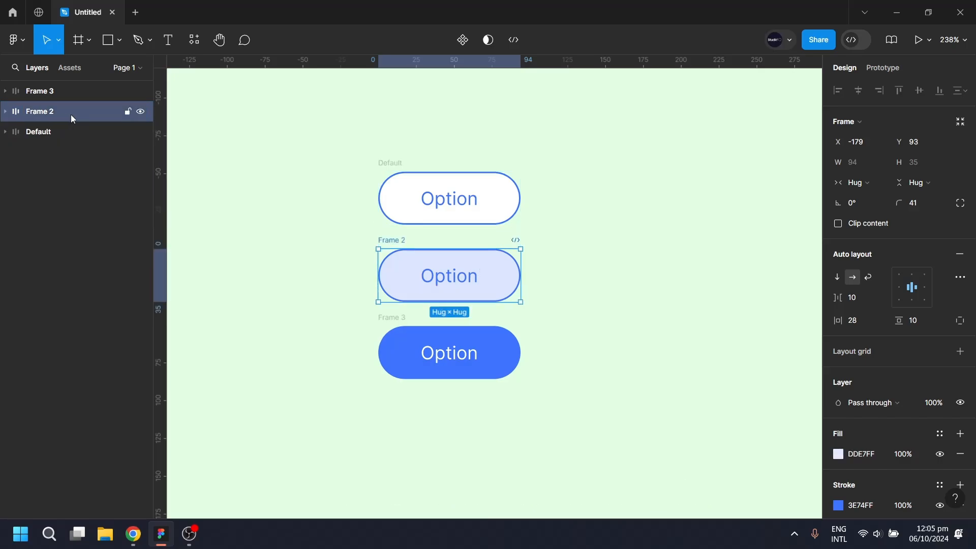
{"action": "double_click", "coordinate": [45, 112]}
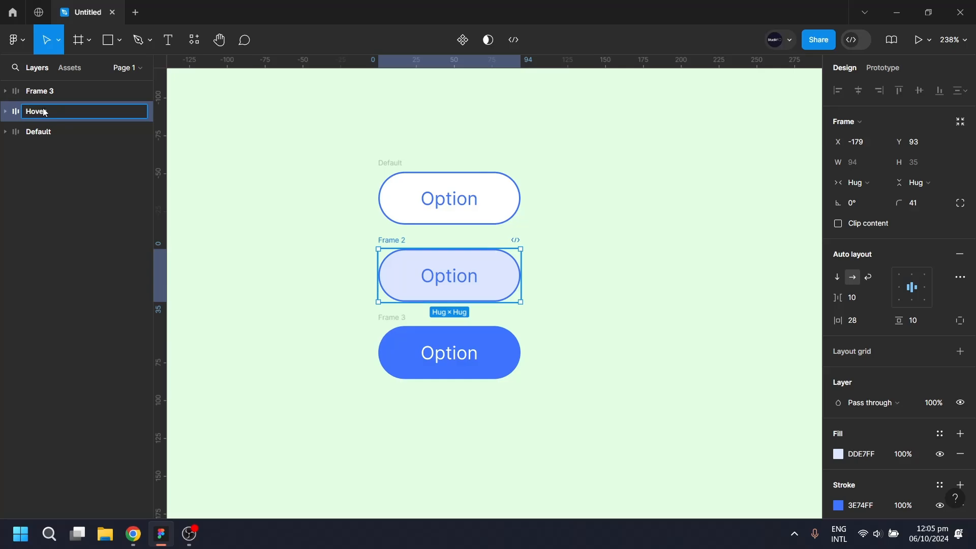
{"action": "left_click", "coordinate": [30, 90]}
{"action": "double_click", "coordinate": [30, 90]}
{"action": "type", "text": "Selected"}
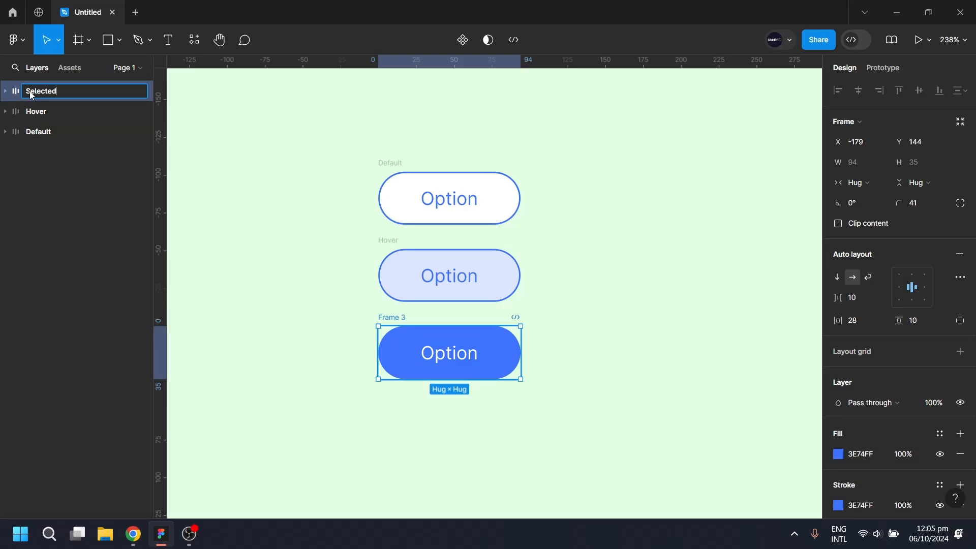
{"action": "key", "text": "Return"}
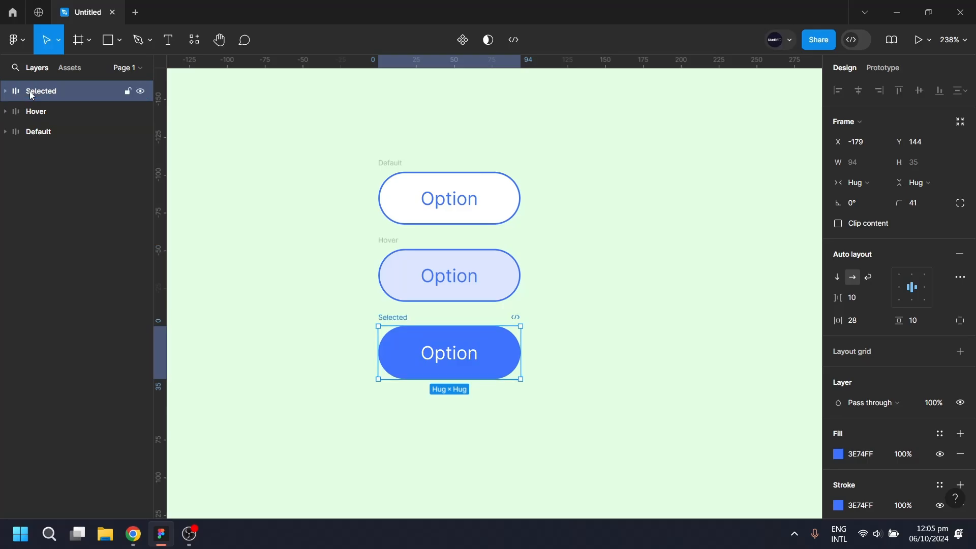
- Turn the Default, Hover and Selected frames into three individual components
{"action": "left_click", "coordinate": [242, 211]}
{"action": "left_click_drag", "start_coordinate": [310, 137], "coordinate": [333, 324]}
{"action": "left_click", "coordinate": [462, 40]}
{"action": "left_click", "coordinate": [463, 41]}
{"action": "left_click", "coordinate": [547, 335]}
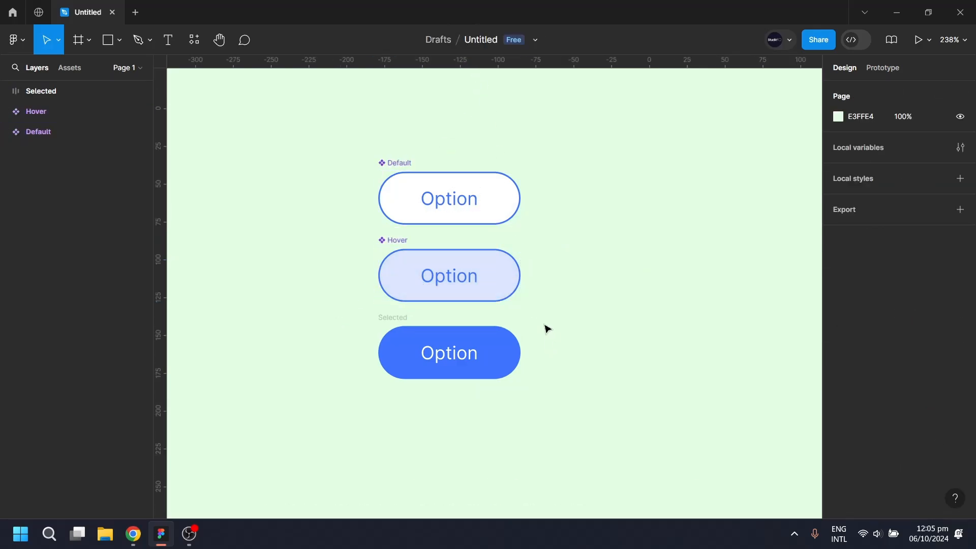
{"action": "left_click_drag", "start_coordinate": [542, 318], "coordinate": [326, 418]}
{"action": "left_click", "coordinate": [462, 40]}
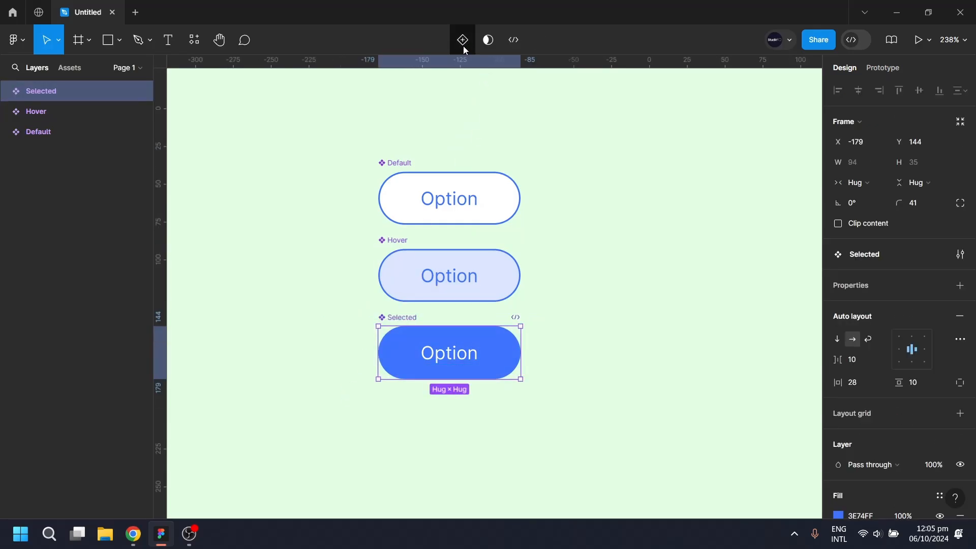
- Combine the Default, Hover and Selected components as variants of one component set
{"action": "left_click", "coordinate": [581, 220]}
{"action": "left_click_drag", "start_coordinate": [547, 108], "coordinate": [331, 422]}
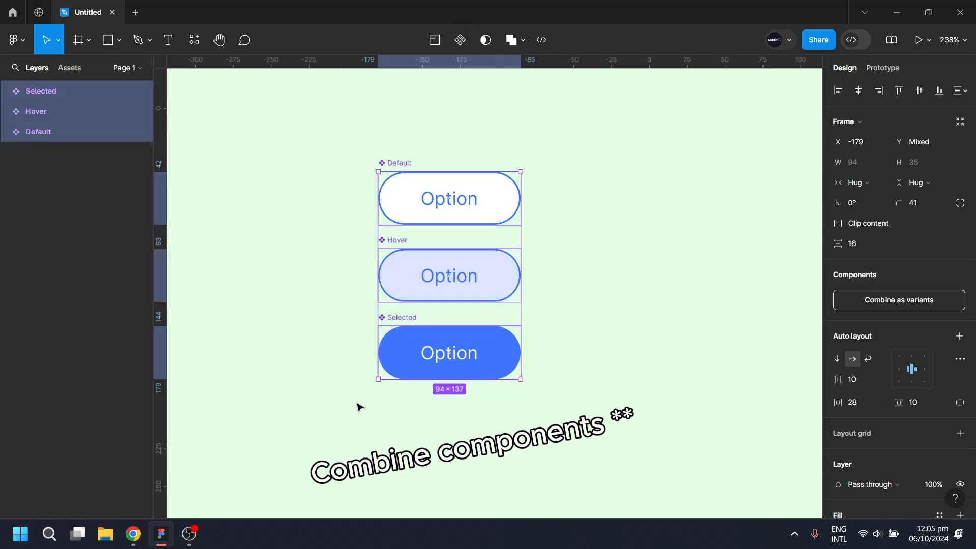
{"action": "left_click", "coordinate": [894, 301]}
- Place an instance of Component 1 from the local assets beside the component set
{"action": "left_click", "coordinate": [75, 69]}
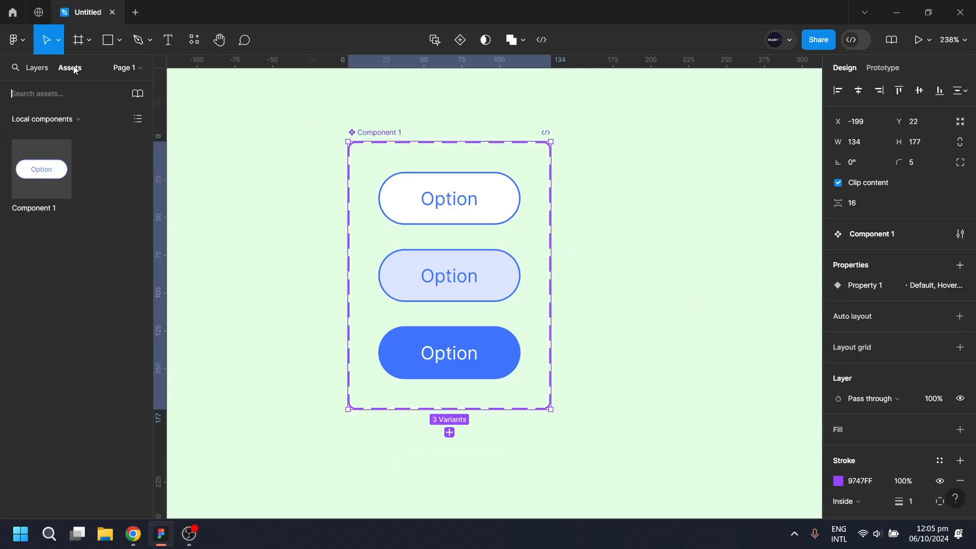
{"action": "left_click_drag", "start_coordinate": [41, 175], "coordinate": [693, 209]}
{"action": "left_click", "coordinate": [732, 307]}
{"action": "scroll", "coordinate": [733, 307], "scroll_direction": "right", "scroll_amount": 5}
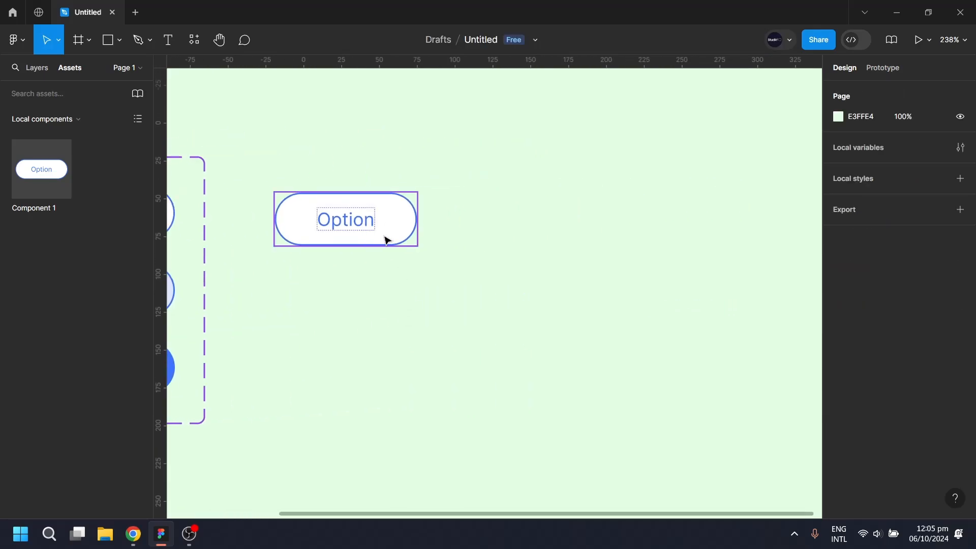
{"action": "scroll", "coordinate": [239, 276], "scroll_direction": "left", "scroll_amount": 3}
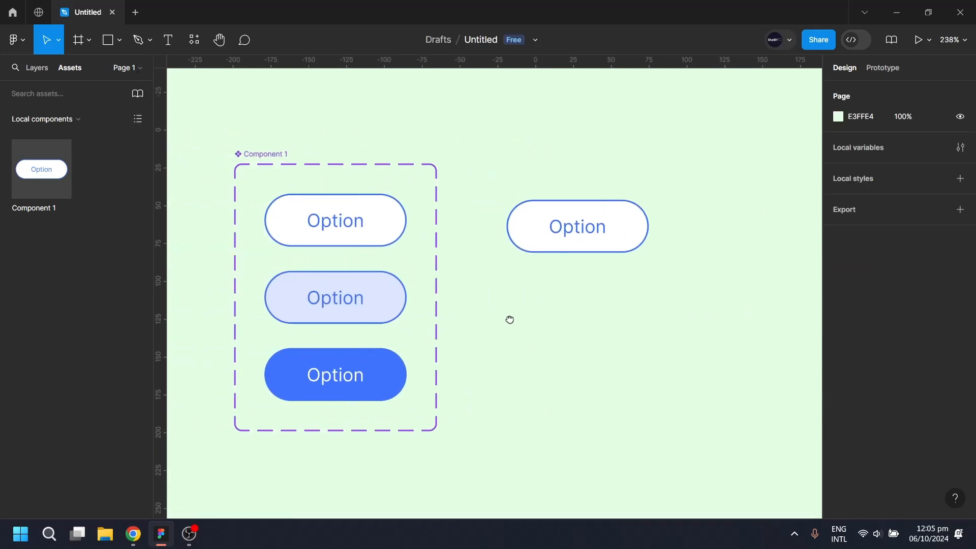
- Add a While hovering prototype interaction from the Default variant to the Hover variant
{"action": "left_click", "coordinate": [371, 227]}
{"action": "left_click", "coordinate": [885, 69]}
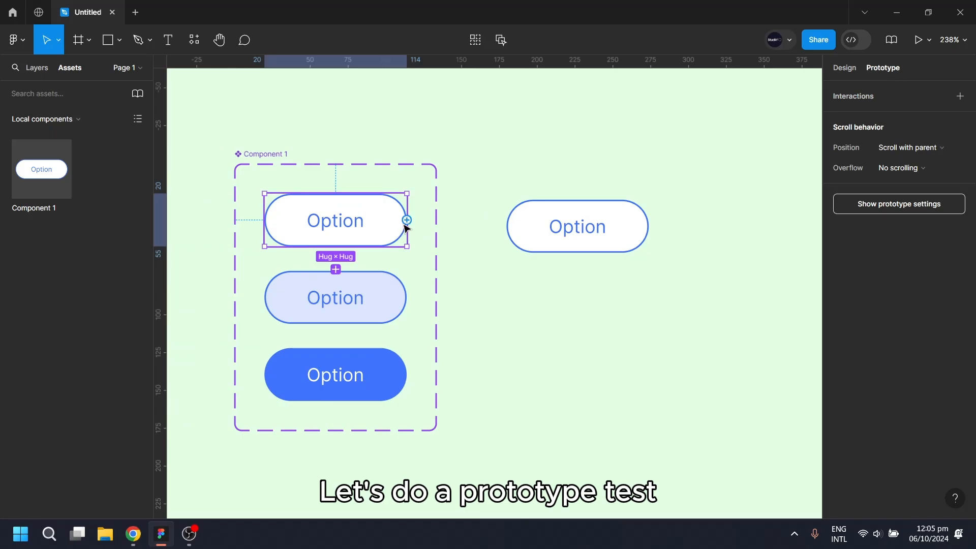
{"action": "left_click_drag", "start_coordinate": [406, 224], "coordinate": [376, 295]}
{"action": "left_click", "coordinate": [282, 303]}
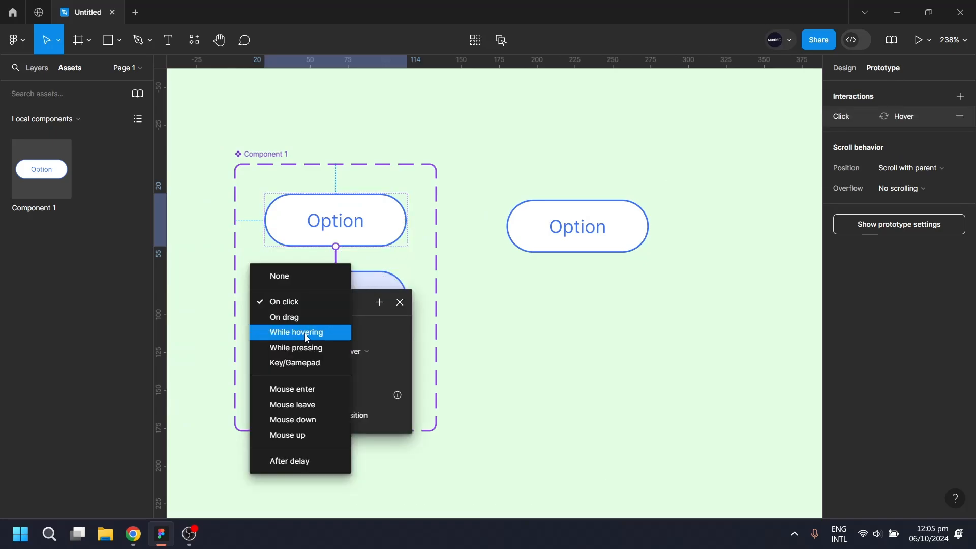
{"action": "left_click", "coordinate": [330, 338]}
{"action": "left_click", "coordinate": [402, 304]}
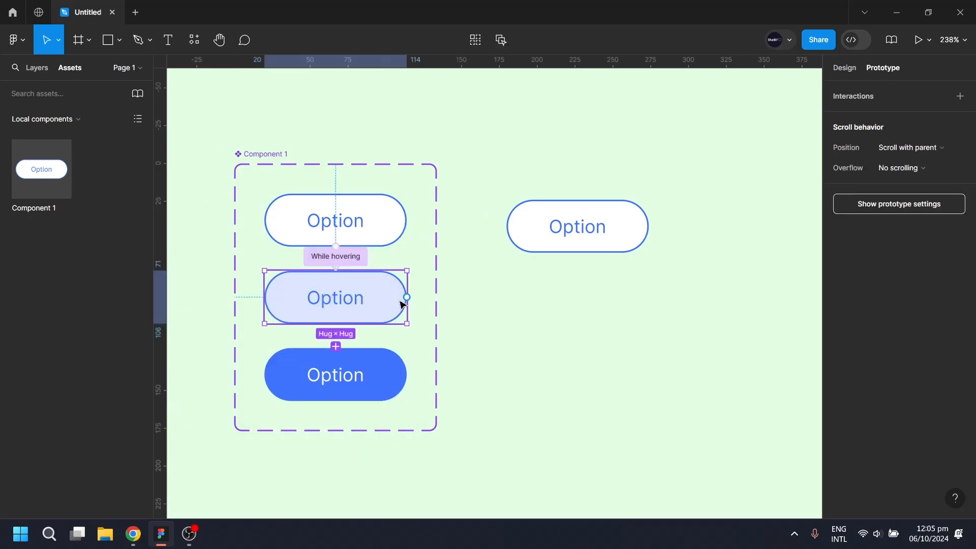
- Add an On click prototype interaction from the Hover variant to the Selected variant
{"action": "left_click_drag", "start_coordinate": [406, 299], "coordinate": [358, 386]}
{"action": "left_click", "coordinate": [308, 381]}
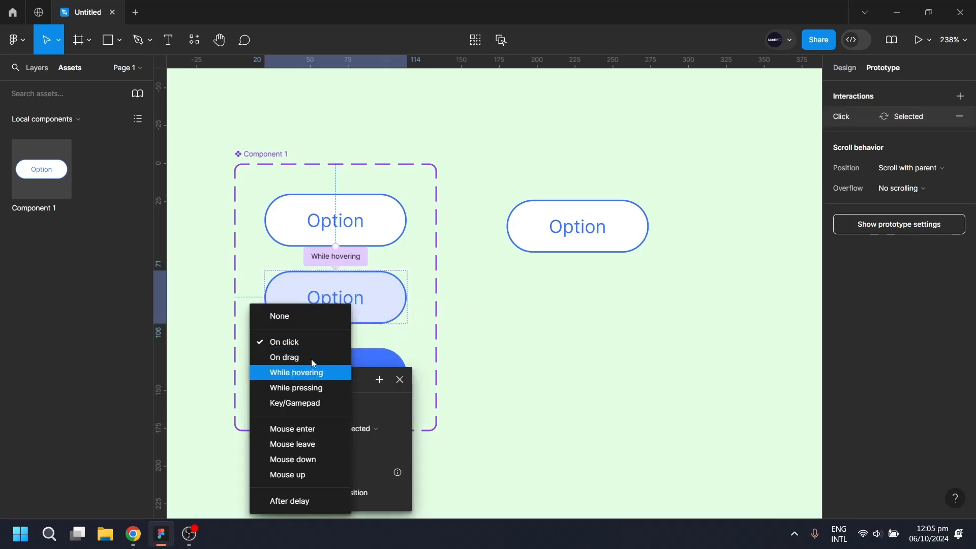
{"action": "left_click", "coordinate": [302, 343]}
{"action": "left_click", "coordinate": [596, 359]}
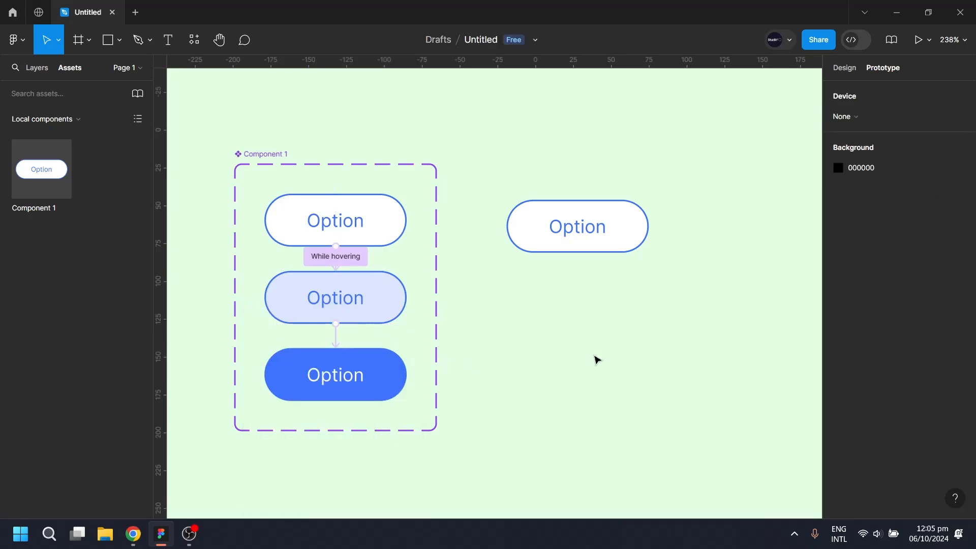
- Draw a frame around the Option instance beside the component set
{"action": "key", "text": "f"}
{"action": "mouse_move", "coordinate": [463, 160]}
{"action": "left_mouse_down"}
{"action": "mouse_move", "coordinate": [655, 281]}
{"action": "mouse_move", "coordinate": [697, 288]}
{"action": "left_mouse_up"}
{"action": "left_click", "coordinate": [726, 356]}
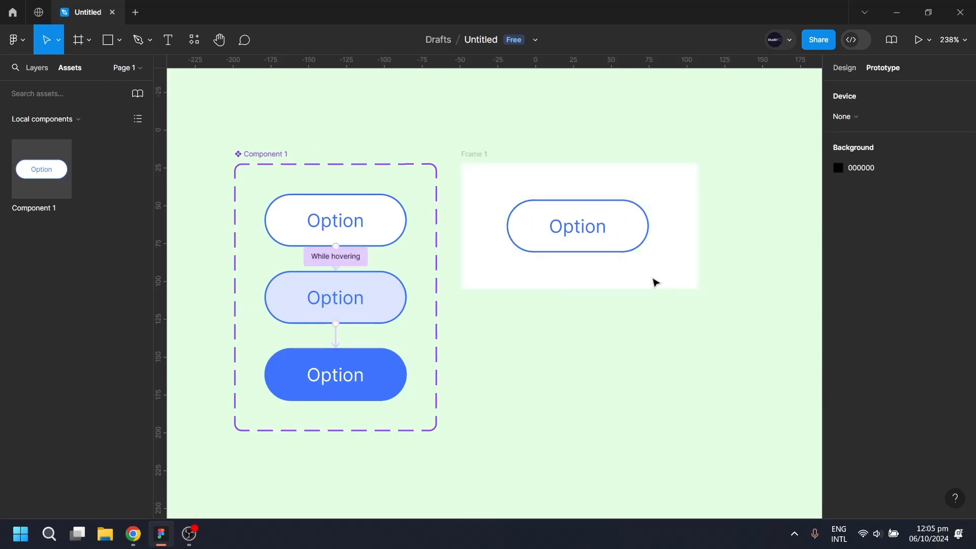
- Preview the frame as a prototype, test the option's hover and click states, and close the preview
{"action": "left_click", "coordinate": [656, 282]}
{"action": "left_click", "coordinate": [920, 40]}
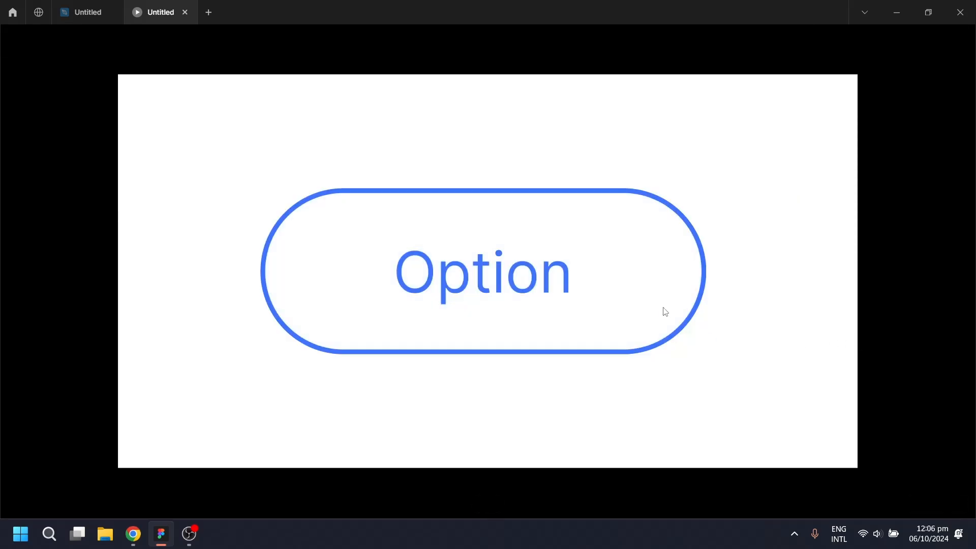
{"action": "left_click", "coordinate": [559, 281]}
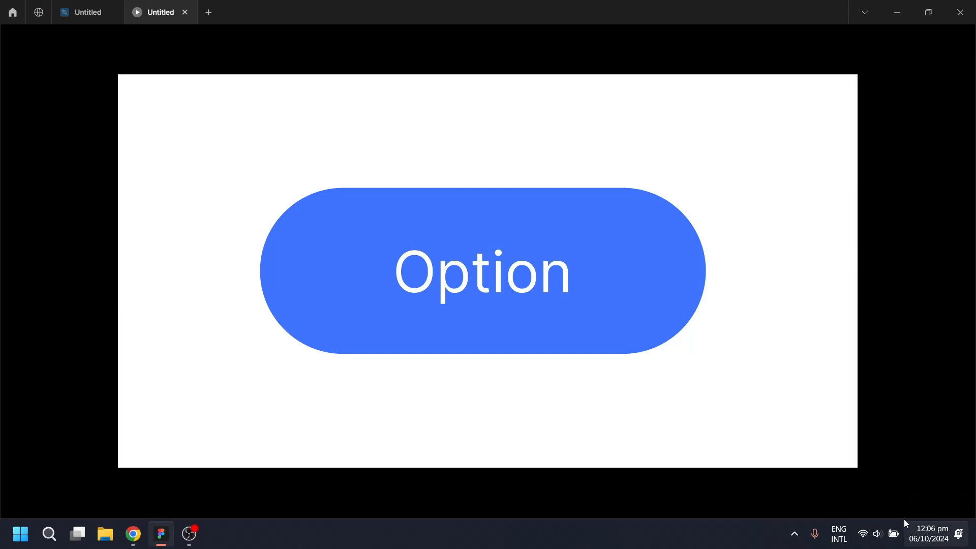
{"action": "key", "text": "z"}
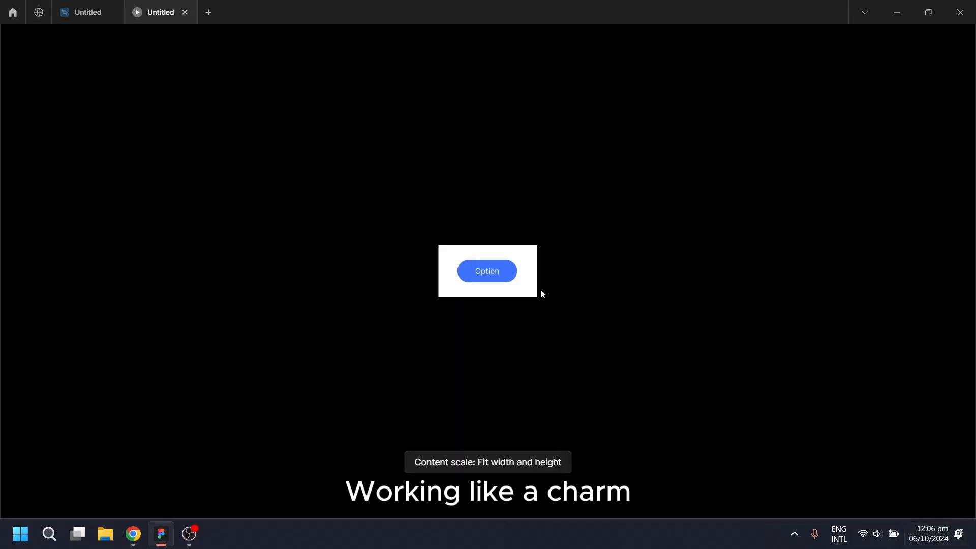
{"action": "left_click", "coordinate": [185, 12]}
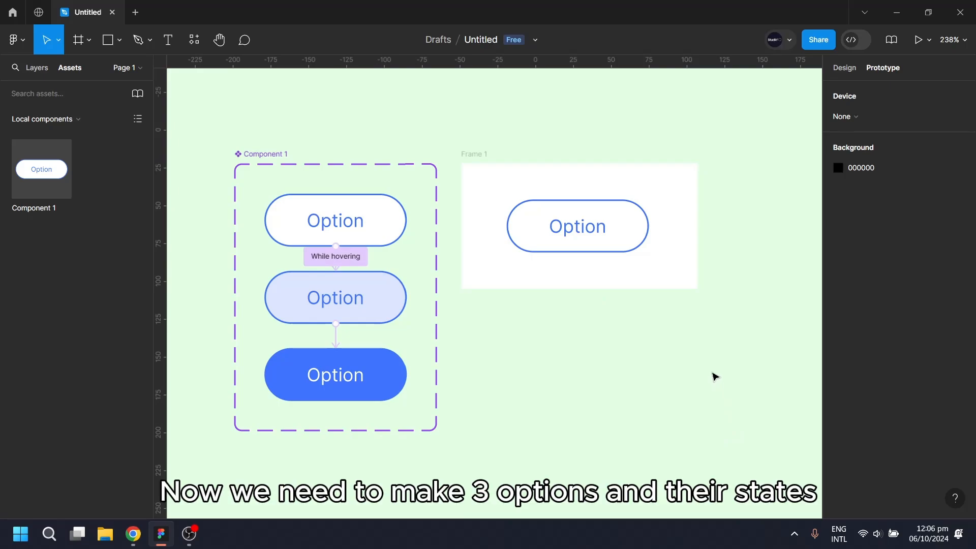
- Delete the test frame and place a fresh instance of Component 1 beside the component set
{"action": "left_click", "coordinate": [682, 212]}
{"action": "key", "text": "Delete"}
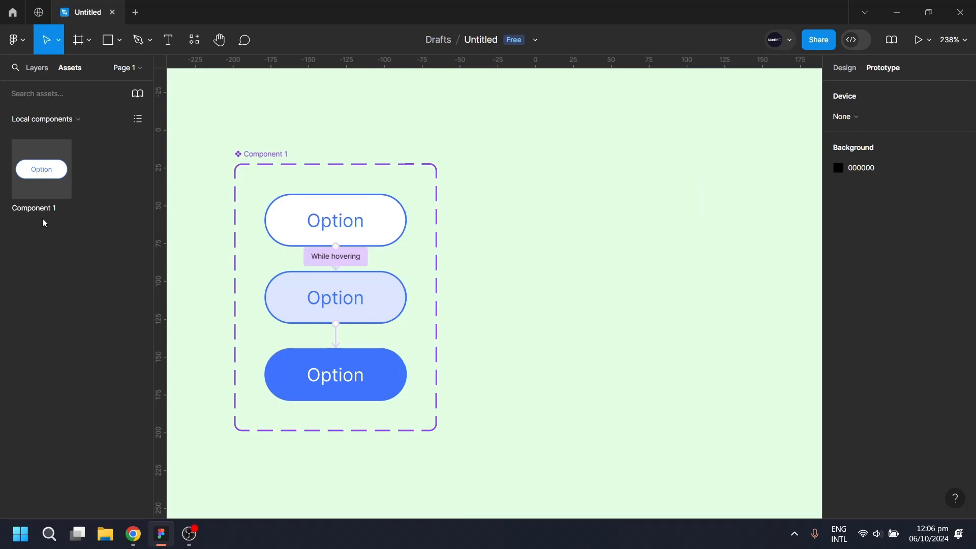
{"action": "left_click_drag", "start_coordinate": [46, 171], "coordinate": [592, 213]}
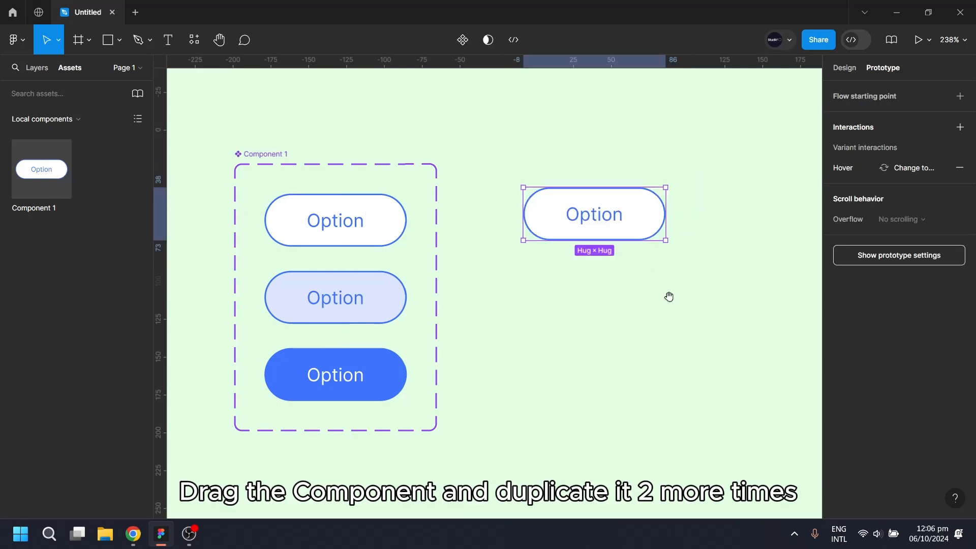
- Duplicate the Option instance twice to form an evenly spaced horizontal row of three options
{"action": "left_click_drag", "start_coordinate": [669, 296], "coordinate": [483, 304]}
{"action": "left_click_drag", "start_coordinate": [481, 217], "coordinate": [771, 236]}
{"action": "left_click", "coordinate": [740, 327]}
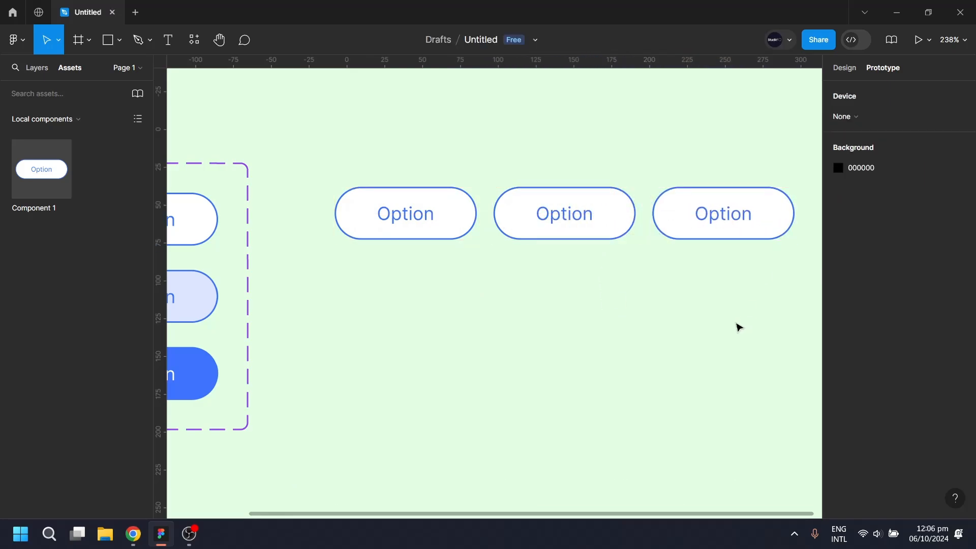
- Wrap the three Option instances in a horizontal auto layout frame with an item spacing of 17
{"action": "left_click_drag", "start_coordinate": [732, 323], "coordinate": [662, 319]}
{"action": "left_click_drag", "start_coordinate": [241, 129], "coordinate": [756, 293]}
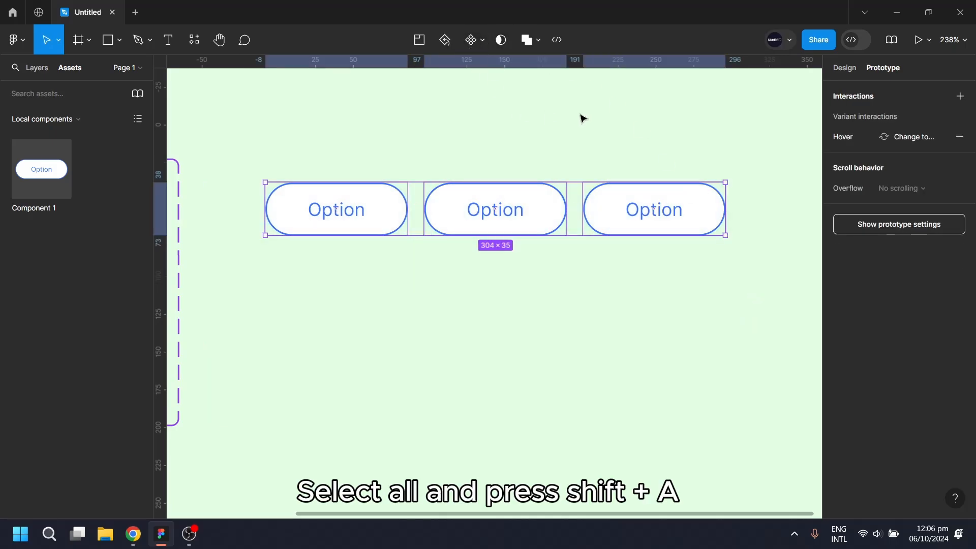
{"action": "left_click", "coordinate": [844, 69]}
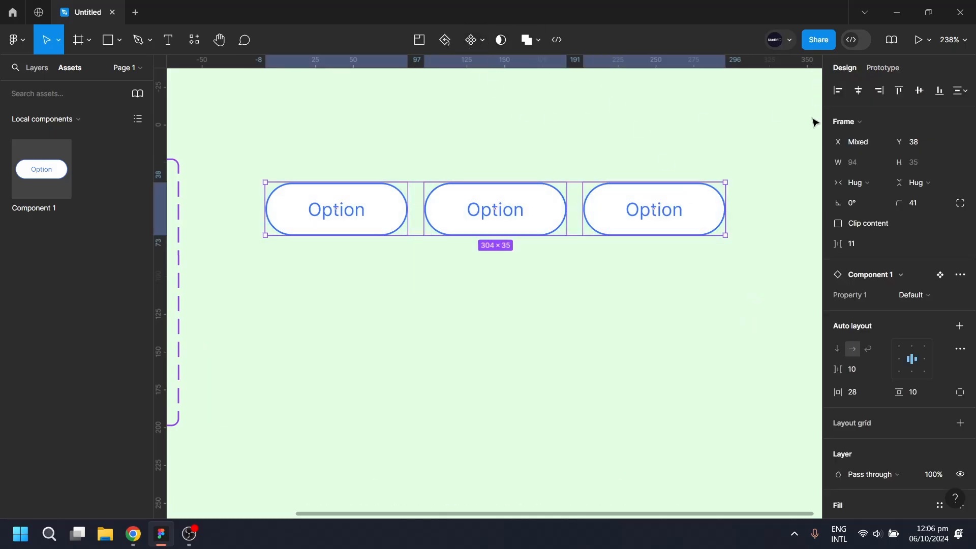
{"action": "key", "text": "shift+a"}
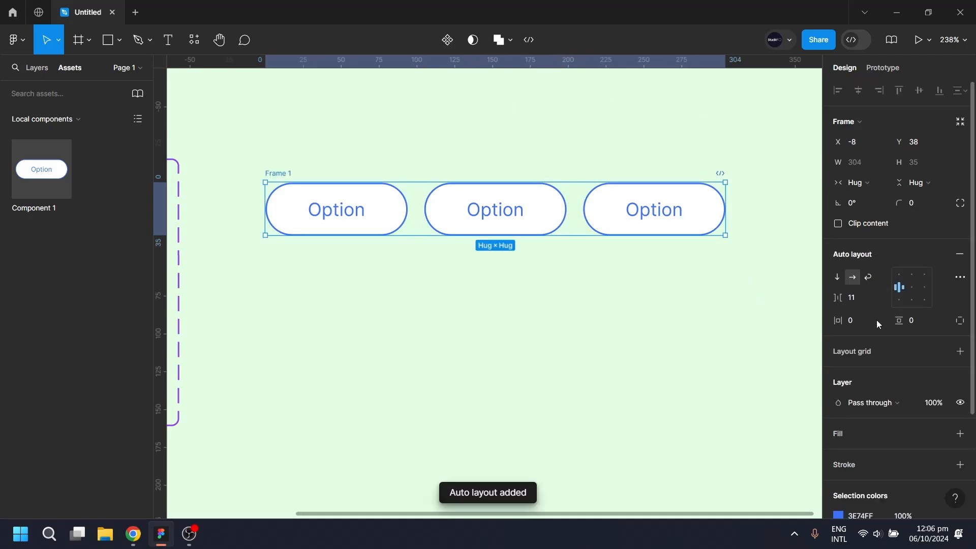
{"action": "left_click_drag", "start_coordinate": [837, 298], "coordinate": [850, 298]}
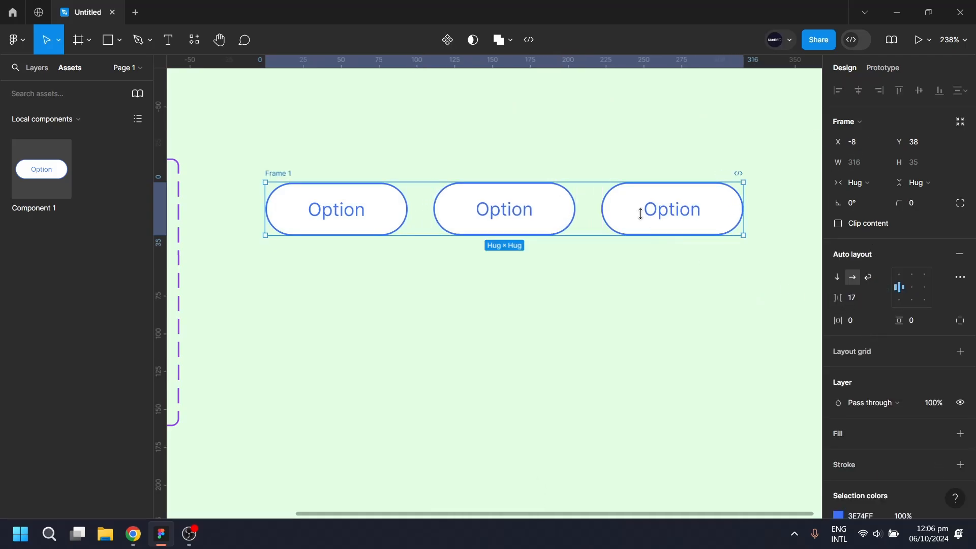
- Increase the auto layout frame's height to 54 and give it a white FFFFFF fill
{"action": "left_click_drag", "start_coordinate": [589, 176], "coordinate": [590, 153]}
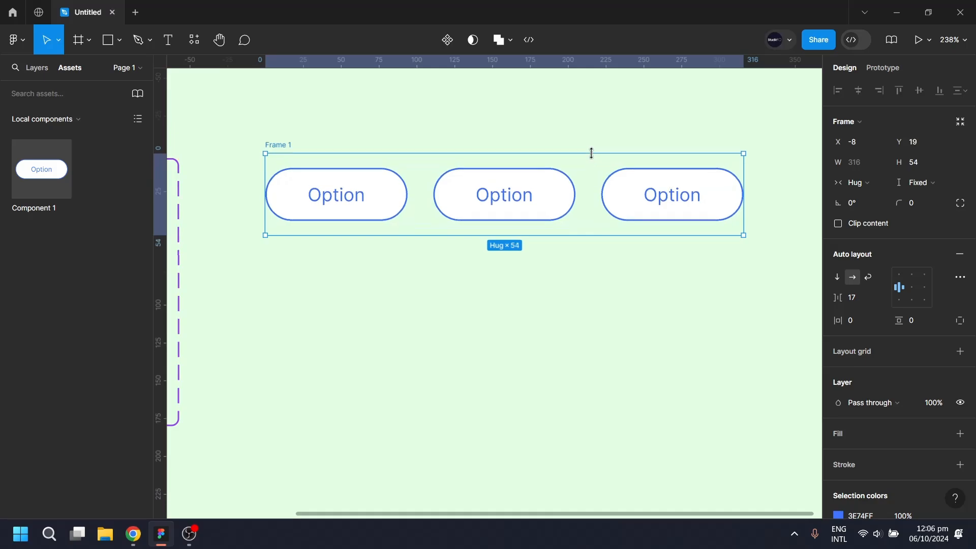
{"action": "left_click", "coordinate": [960, 435]}
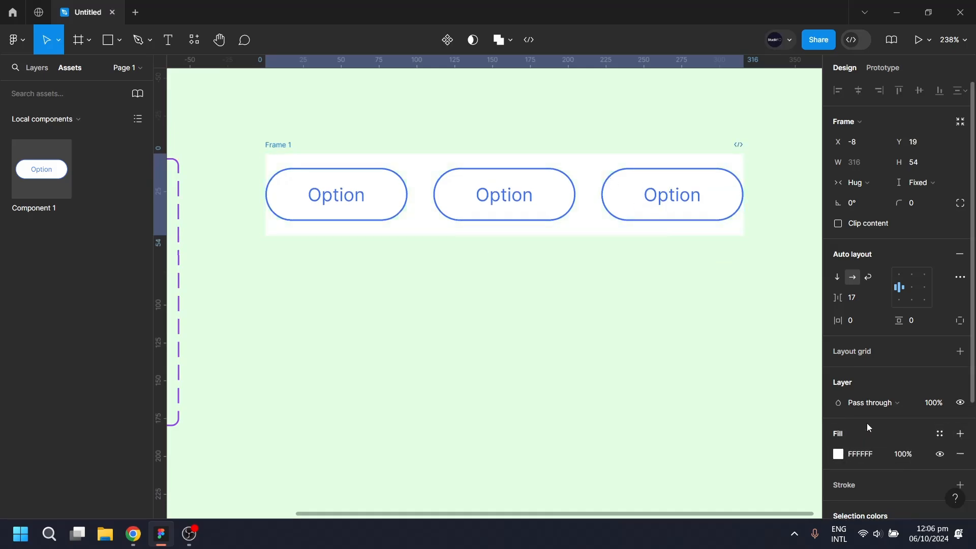
- Set the frame's item spacing to 27, horizontal padding to 16, vertical padding to 6 and corner radius to 46
{"action": "left_click_drag", "start_coordinate": [845, 299], "coordinate": [864, 324]}
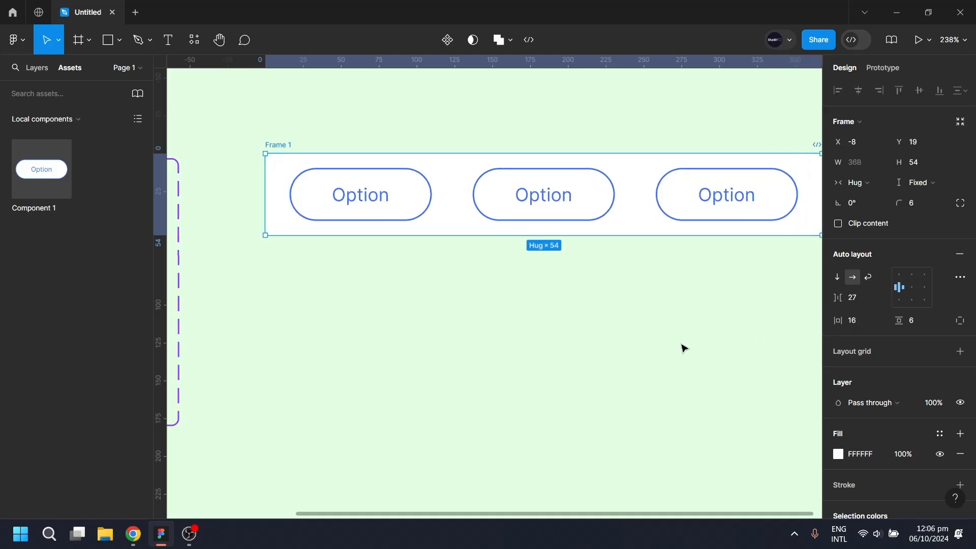
{"action": "left_click_drag", "start_coordinate": [682, 346], "coordinate": [620, 356]}
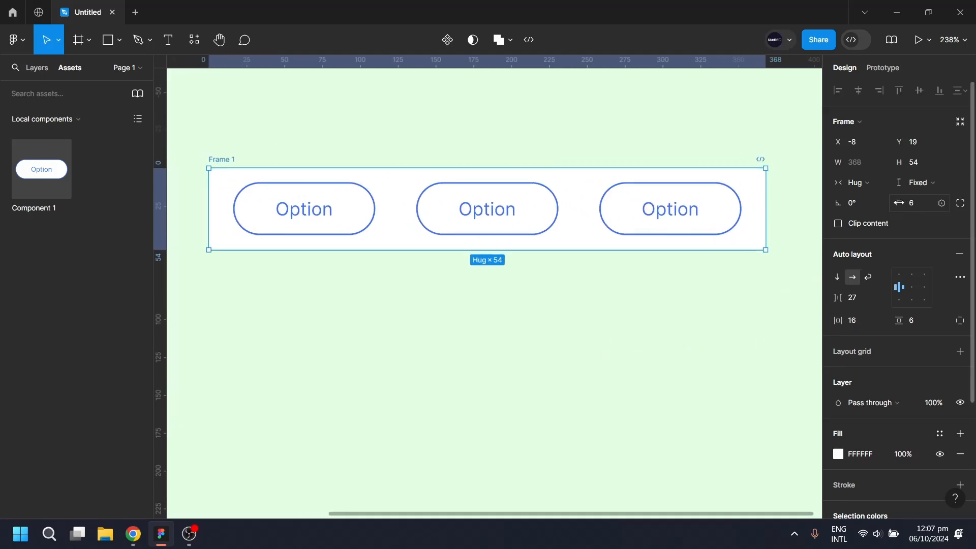
{"action": "left_click_drag", "start_coordinate": [898, 203], "coordinate": [935, 202]}
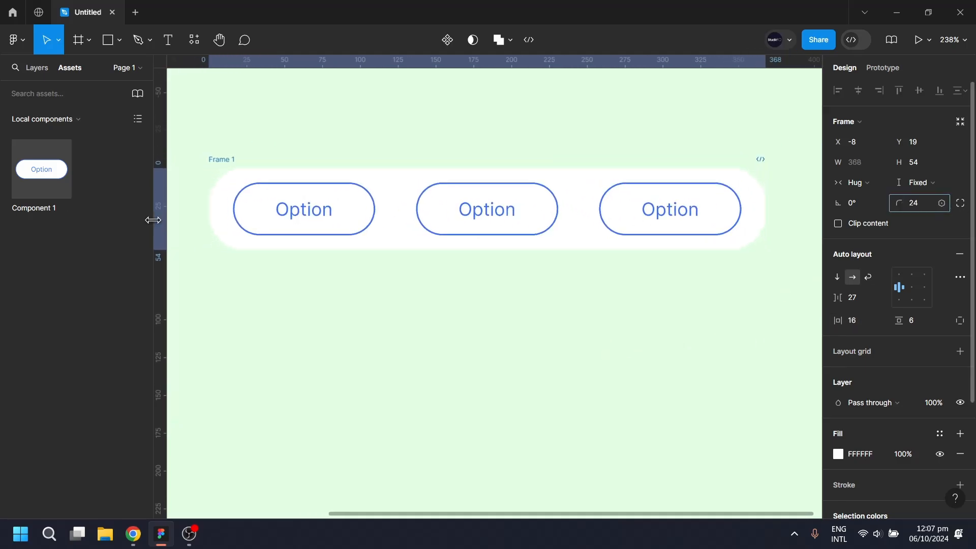
{"action": "left_click", "coordinate": [590, 312]}
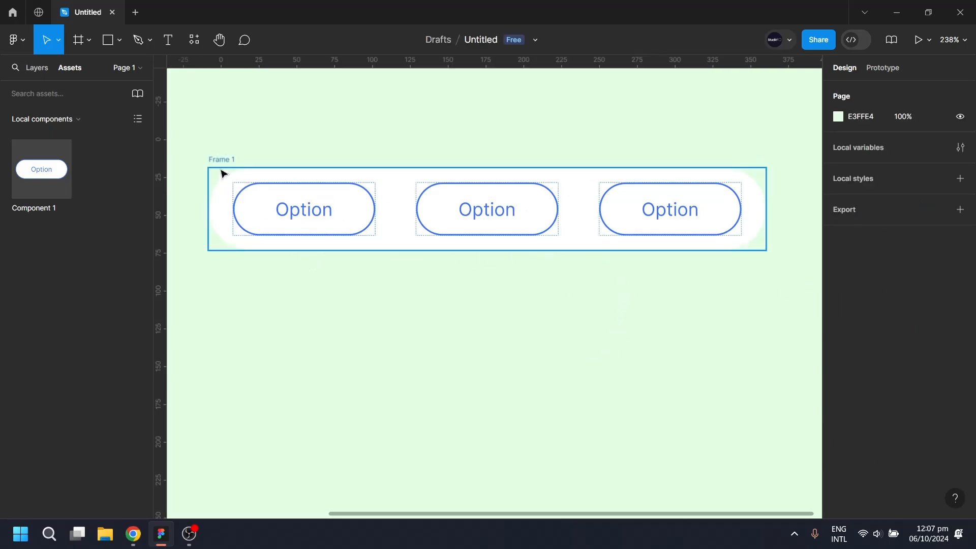
- Turn the auto layout frame with the three options into a component
{"action": "left_click_drag", "start_coordinate": [189, 121], "coordinate": [721, 294]}
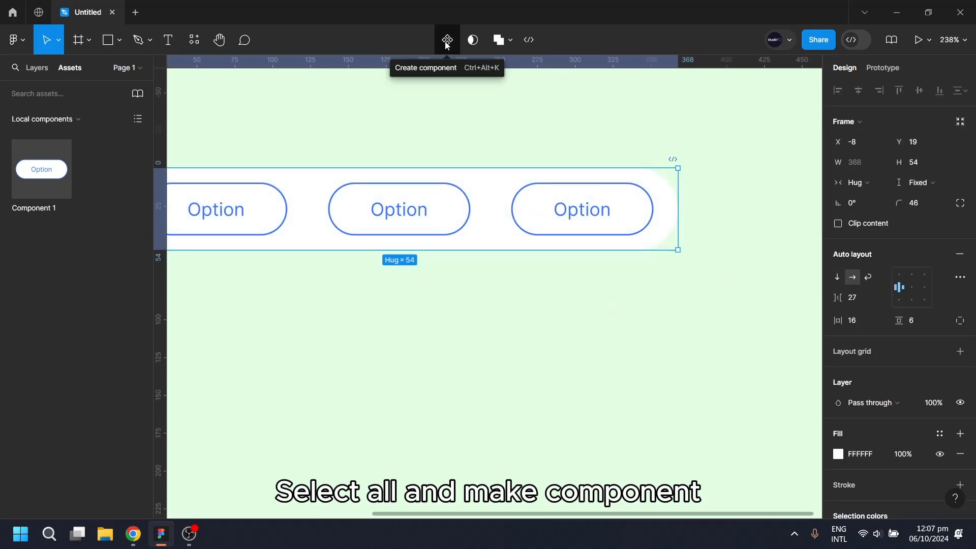
{"action": "left_click", "coordinate": [446, 40]}
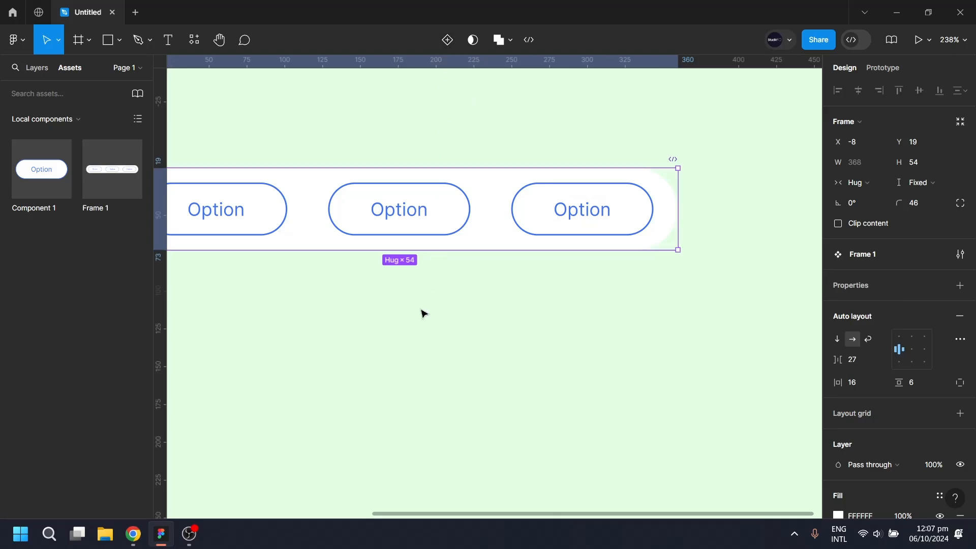
{"action": "scroll", "coordinate": [419, 310], "scroll_direction": "down", "scroll_amount": 3}
{"action": "left_click_drag", "start_coordinate": [420, 311], "coordinate": [529, 322]}
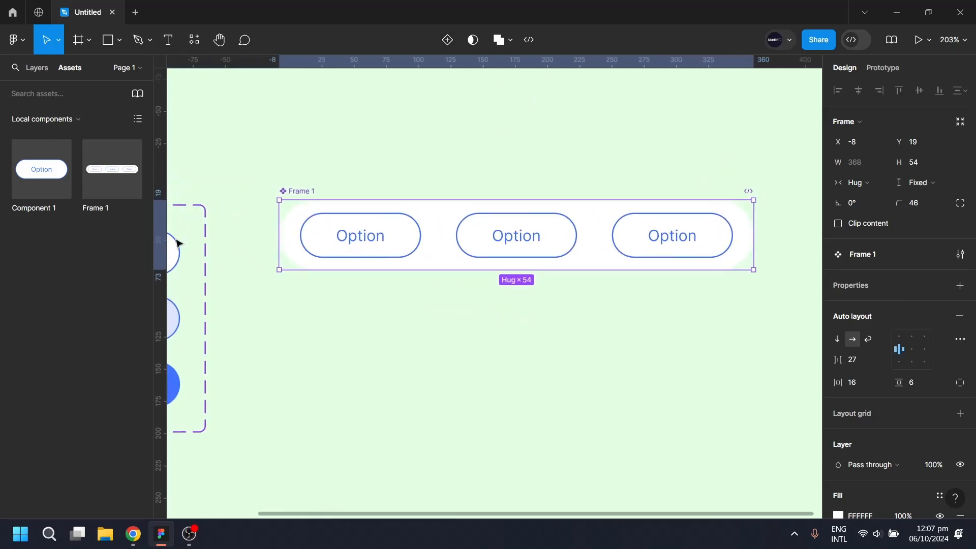
- Add a variant property to the options row component and name it State
{"action": "left_click", "coordinate": [960, 285]}
{"action": "left_click", "coordinate": [895, 328]}
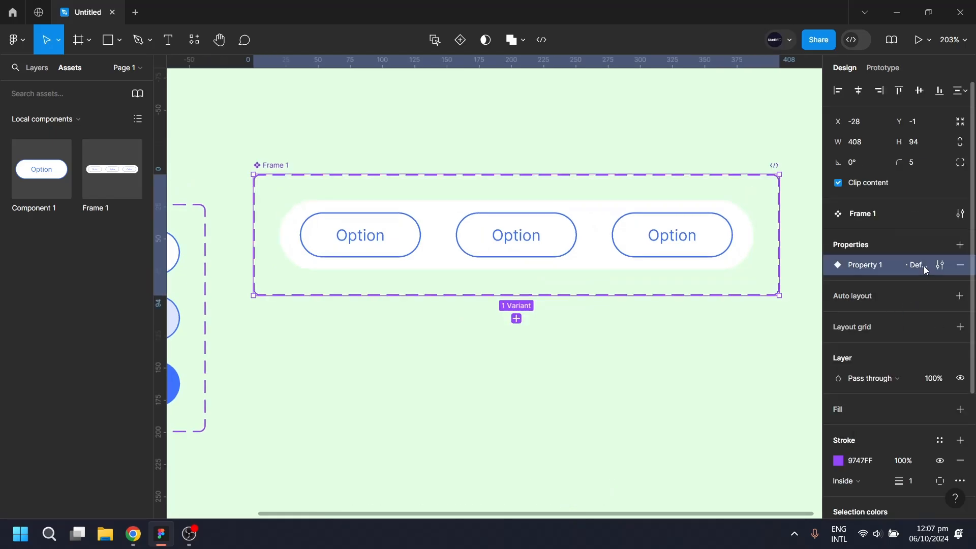
{"action": "left_click", "coordinate": [939, 265]}
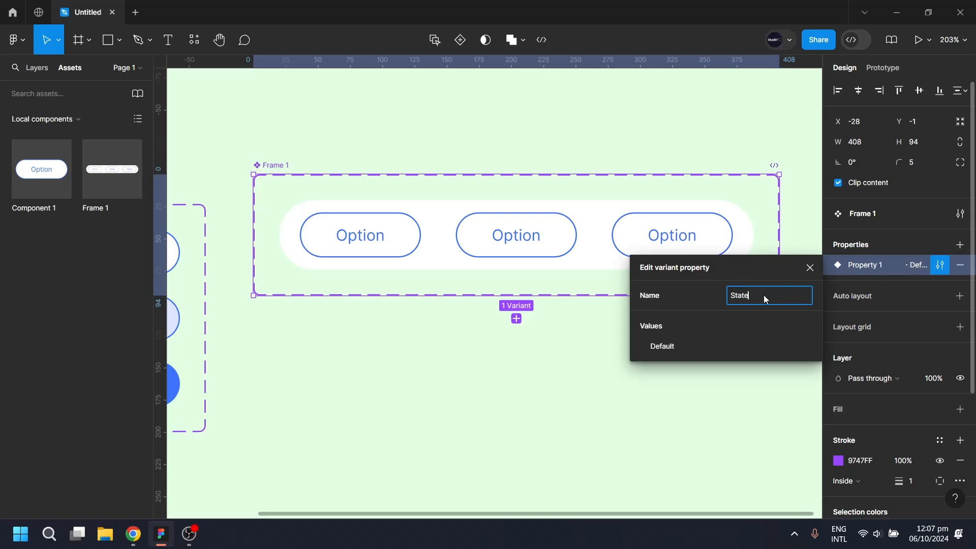
{"action": "key", "text": "Return"}
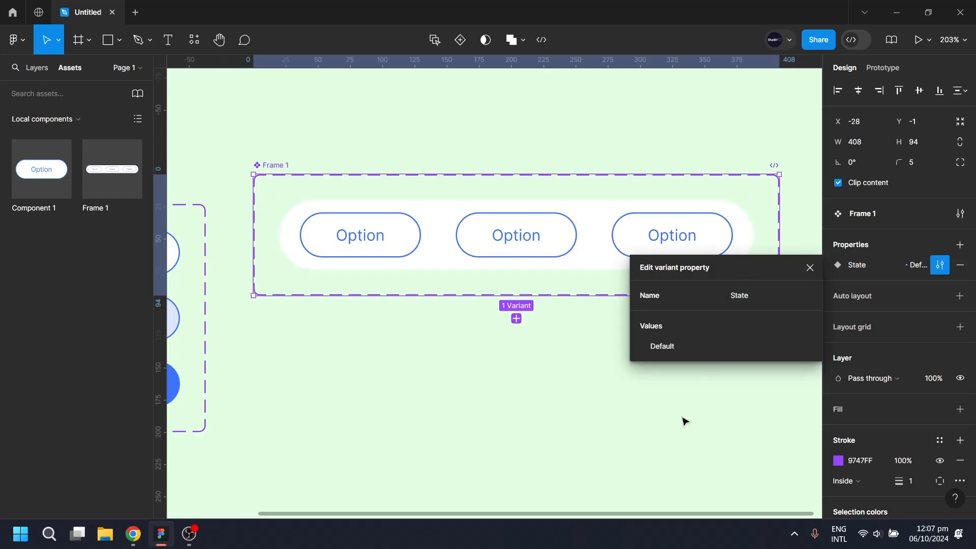
{"action": "left_click", "coordinate": [577, 340]}
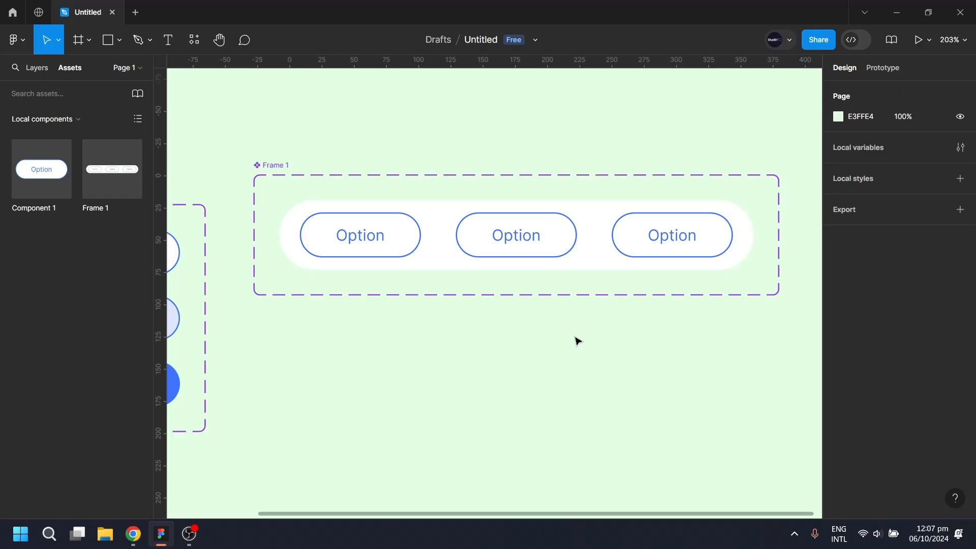
- Extend the Frame 1 component set downward to a height of 257
{"action": "left_click", "coordinate": [564, 295]}
{"action": "left_click_drag", "start_coordinate": [563, 294], "coordinate": [561, 505]}
{"action": "scroll", "coordinate": [584, 422], "scroll_direction": "down", "scroll_amount": 2}
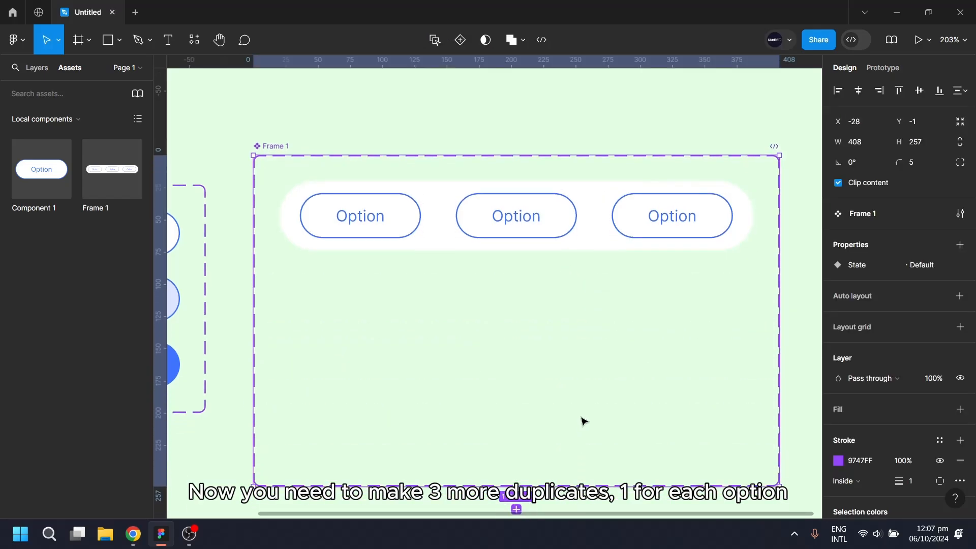
- Duplicate the options row variant three times, stacking the copies below it inside the component set
{"action": "left_click", "coordinate": [584, 213]}
{"action": "left_click", "coordinate": [517, 249]}
{"action": "left_click_drag", "start_coordinate": [575, 235], "coordinate": [597, 414]}
{"action": "key", "text": "shift+Right"}
{"action": "key", "text": "shift+Down"}
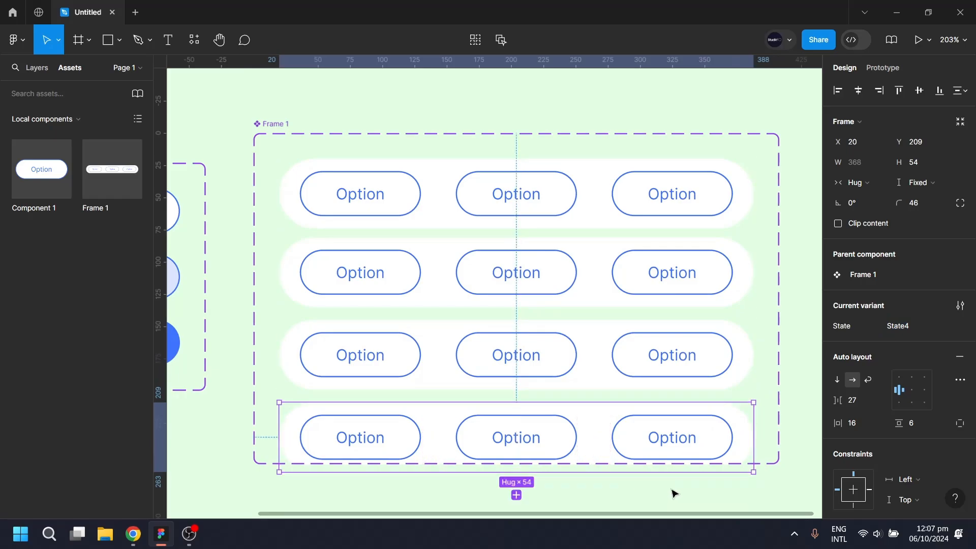
- Extend the component set's lower edge so that it encloses all four options row variants with a margin
{"action": "scroll", "coordinate": [718, 435], "scroll_direction": "down", "scroll_amount": 3}
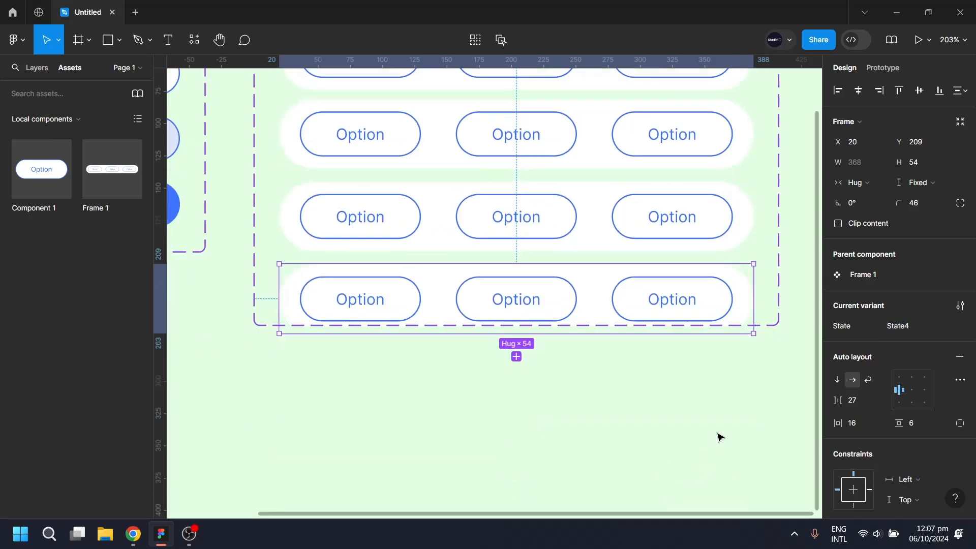
{"action": "left_click", "coordinate": [783, 319]}
{"action": "left_click", "coordinate": [779, 317]}
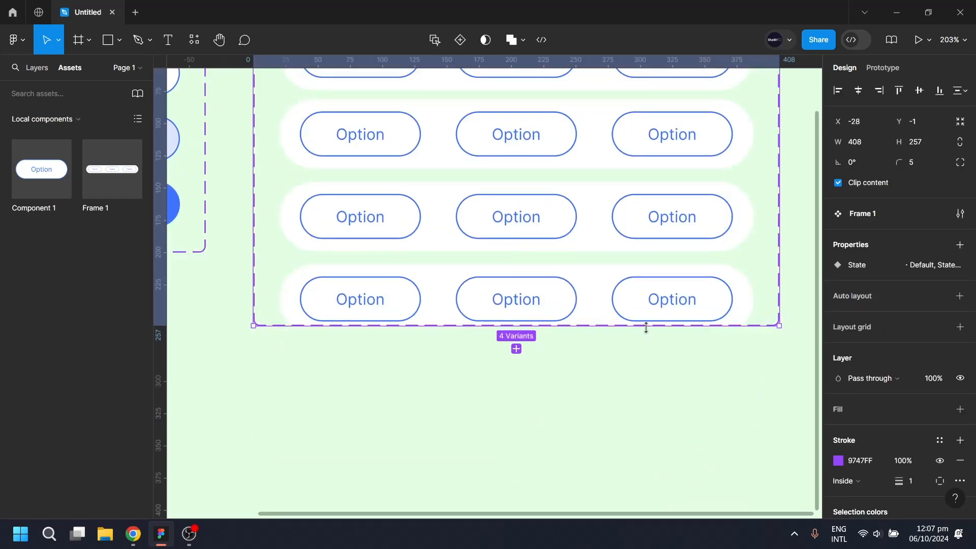
{"action": "left_click_drag", "start_coordinate": [646, 328], "coordinate": [646, 355]}
{"action": "left_click", "coordinate": [641, 441]}
{"action": "scroll", "coordinate": [640, 440], "scroll_direction": "up", "scroll_amount": 3}
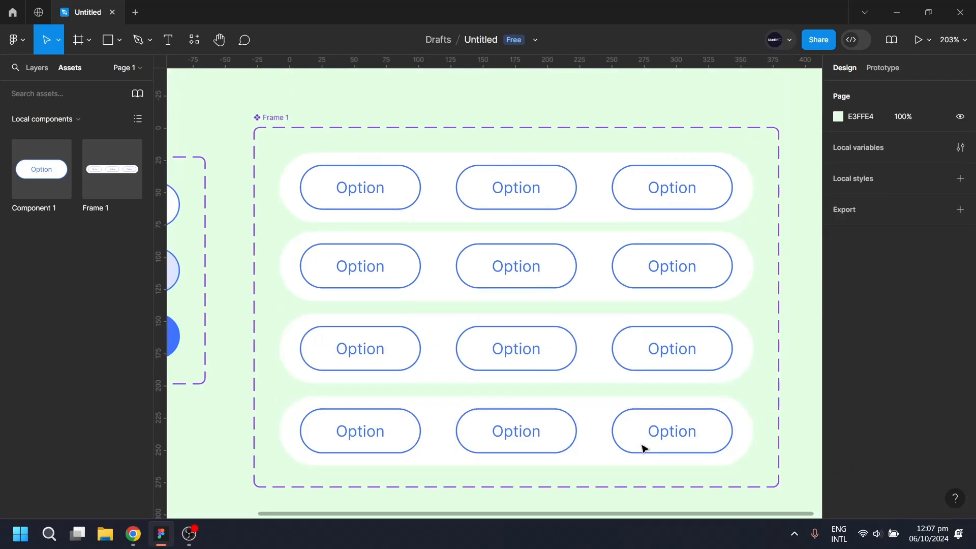
- Set the first option in the second row variant of Frame 1 to the Selected state
{"action": "scroll", "coordinate": [642, 447], "scroll_direction": "down", "scroll_amount": 1}
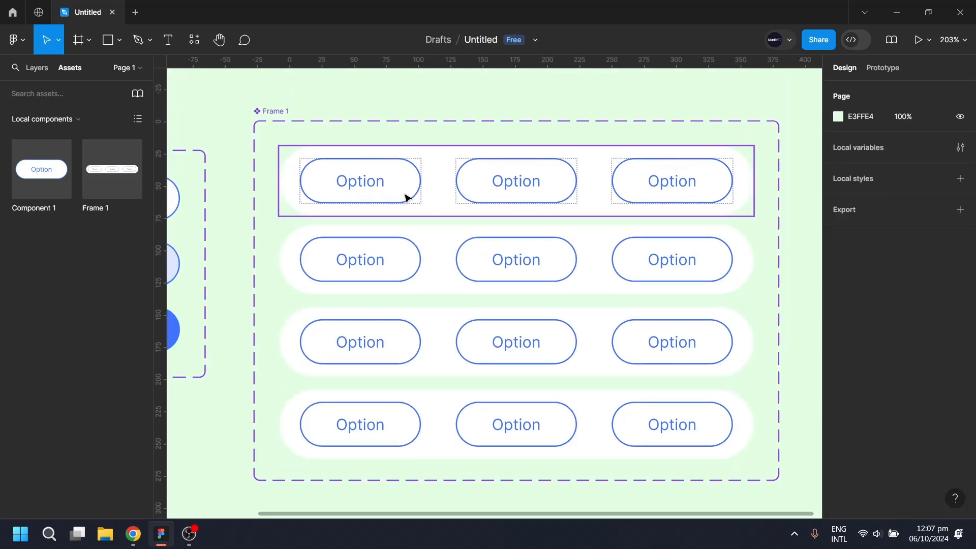
{"action": "left_click", "coordinate": [395, 275]}
{"action": "left_click", "coordinate": [394, 275]}
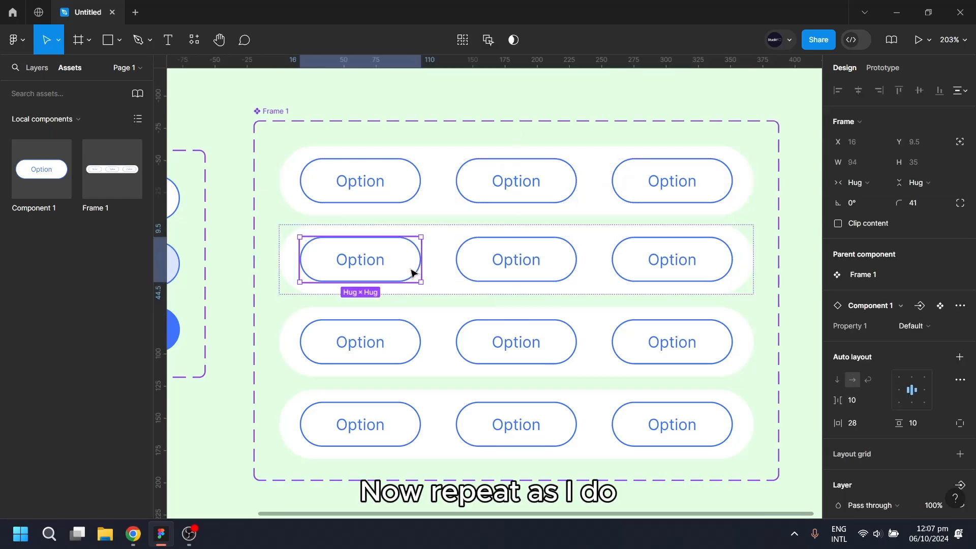
{"action": "left_click", "coordinate": [912, 330]}
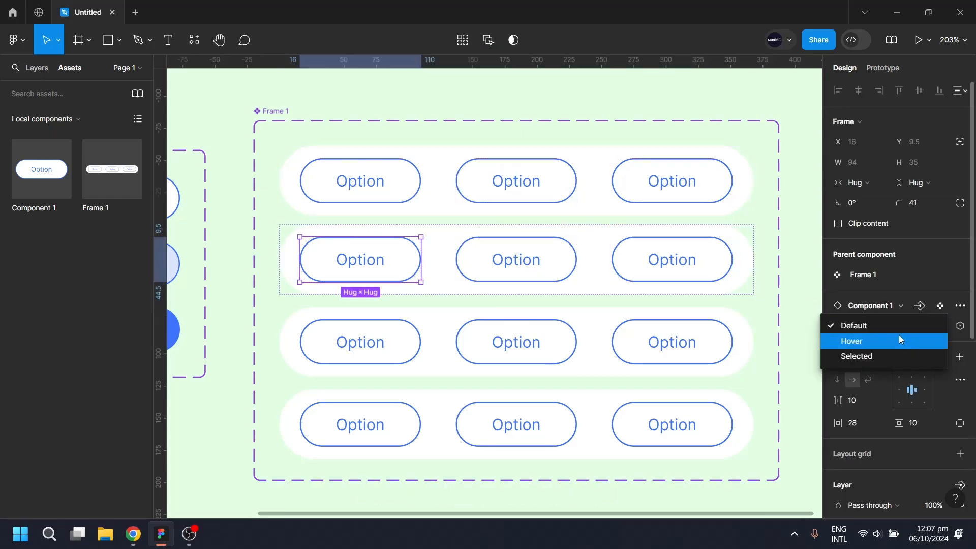
{"action": "left_click", "coordinate": [859, 356]}
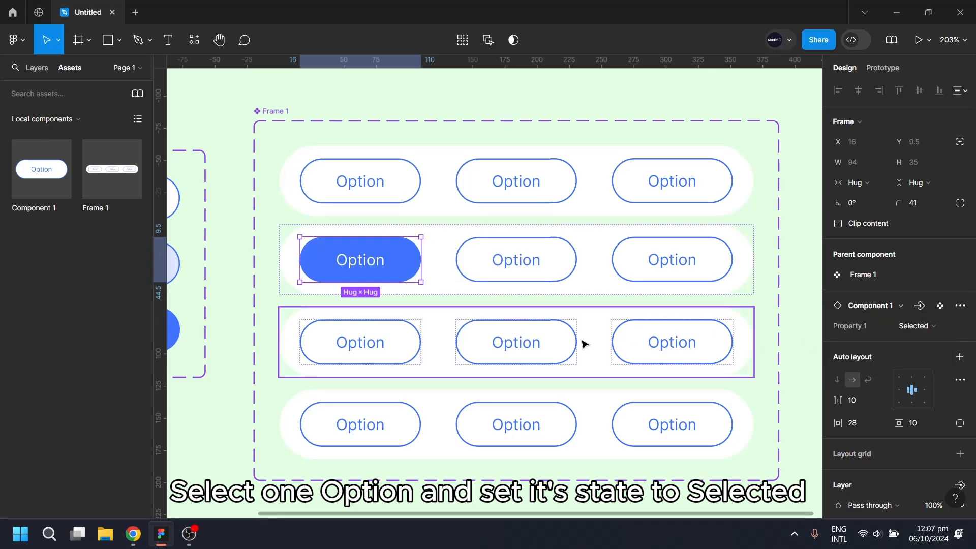
- Set the middle option in the third row variant to the Selected state
{"action": "left_click", "coordinate": [562, 344]}
{"action": "left_click", "coordinate": [563, 348]}
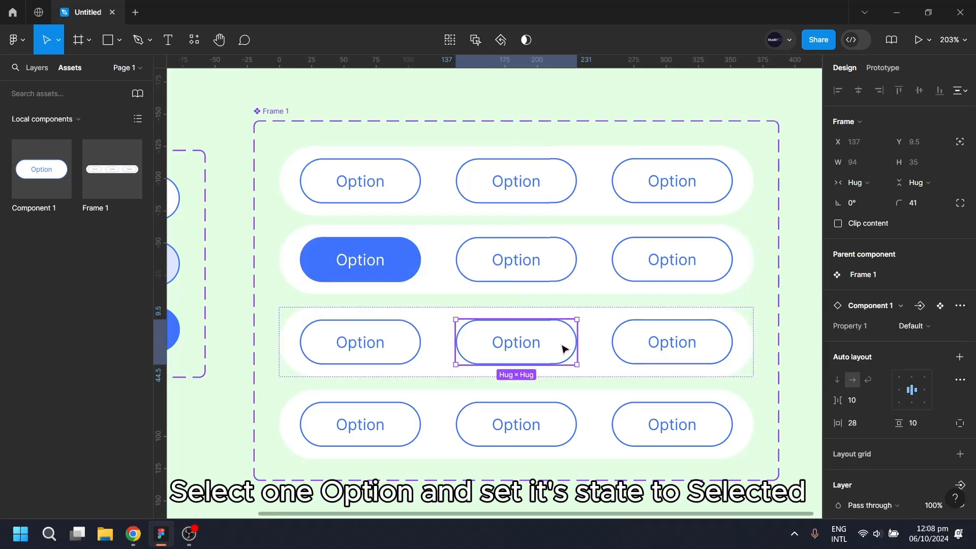
{"action": "left_click", "coordinate": [927, 327]}
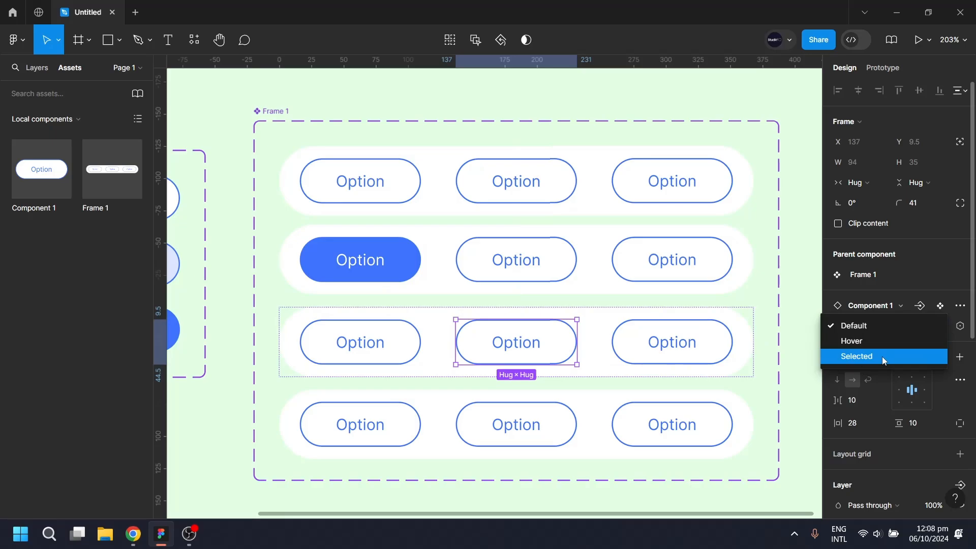
{"action": "left_click", "coordinate": [883, 356]}
- Set the third option in the fourth row variant to the Selected state and clear the selection
{"action": "left_click", "coordinate": [734, 399]}
{"action": "left_click", "coordinate": [691, 425]}
{"action": "left_click", "coordinate": [910, 328]}
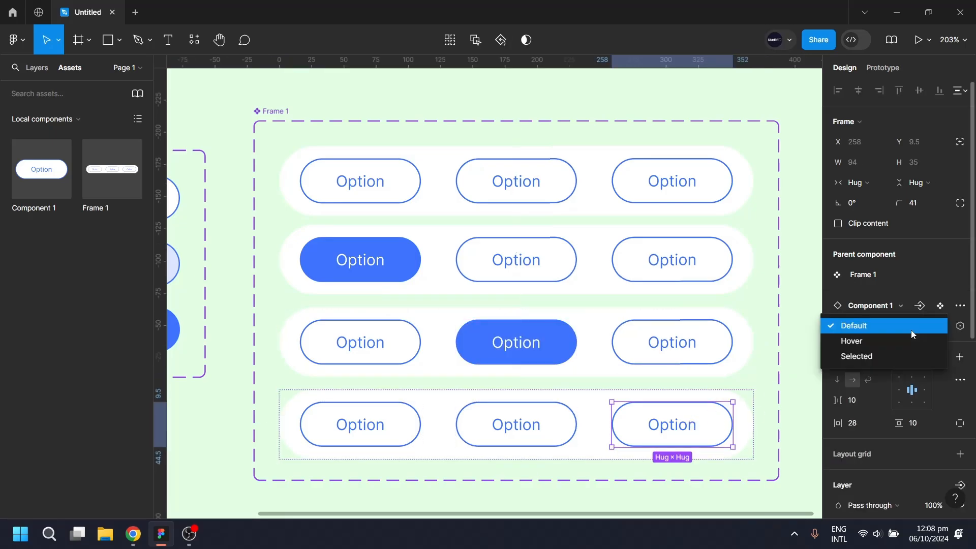
{"action": "left_click", "coordinate": [874, 357]}
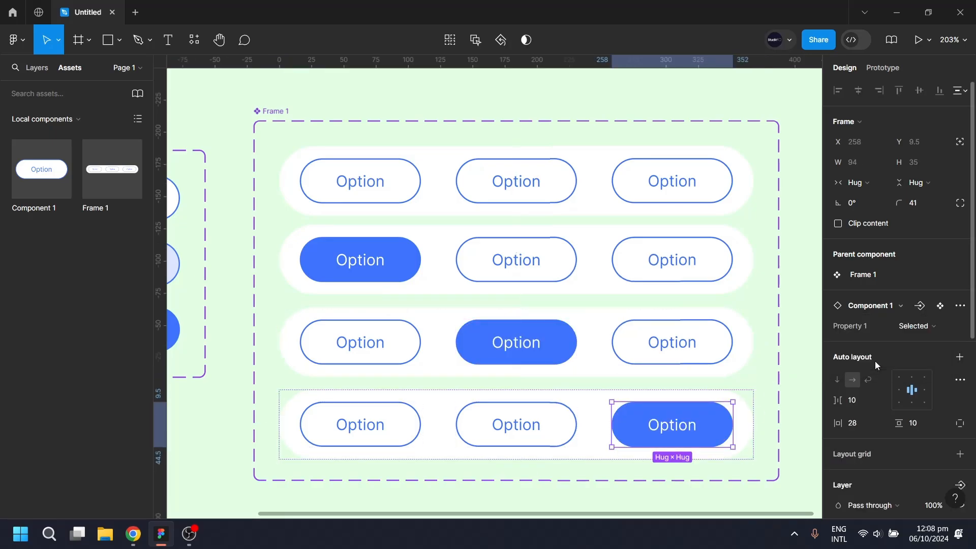
{"action": "left_click", "coordinate": [801, 382]}
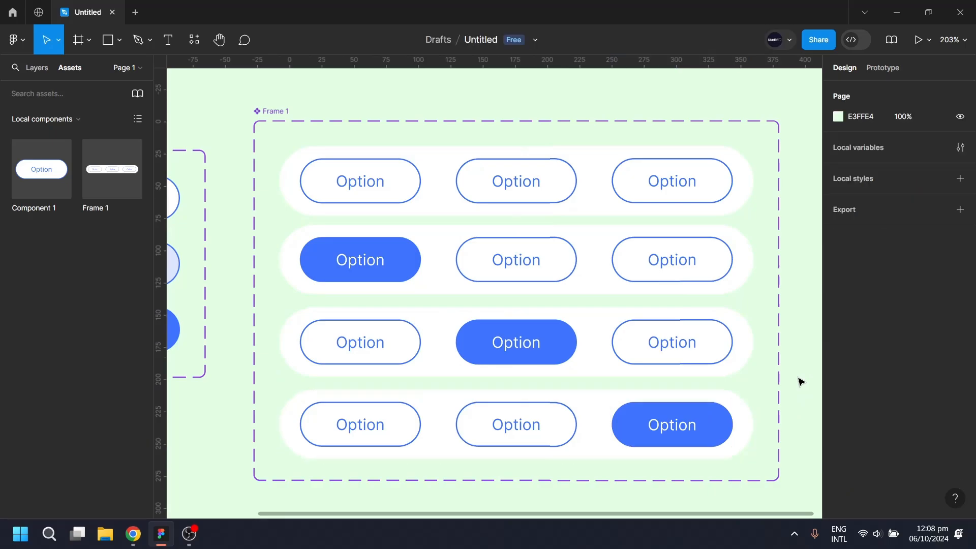
{"action": "left_click", "coordinate": [381, 197]}
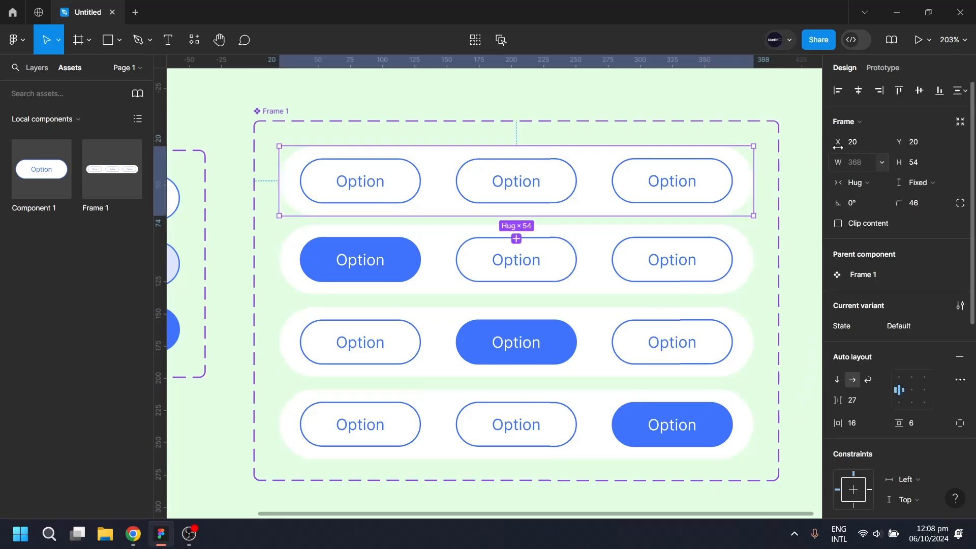
{"action": "scroll", "coordinate": [248, 390], "scroll_direction": "down", "scroll_amount": 5}
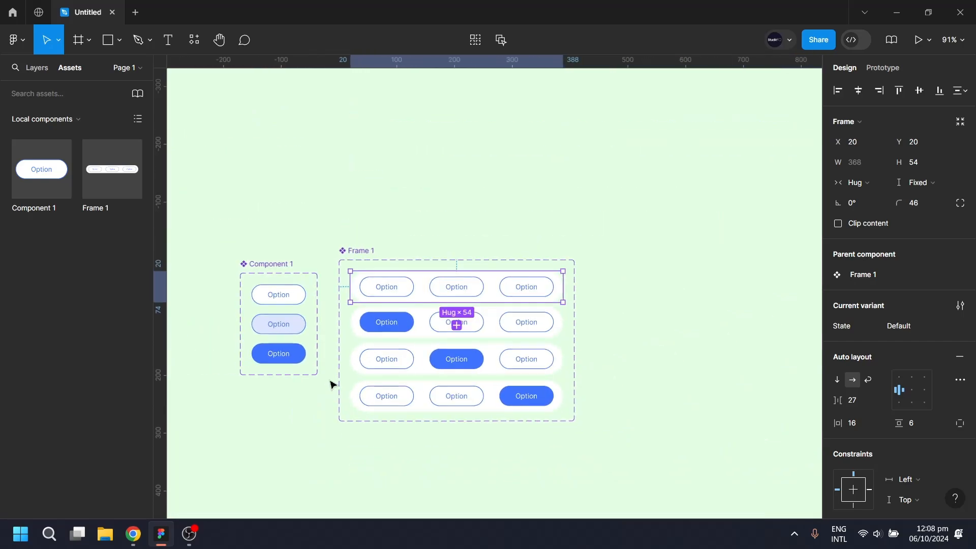
{"action": "scroll", "coordinate": [314, 293], "scroll_direction": "up", "scroll_amount": 5}
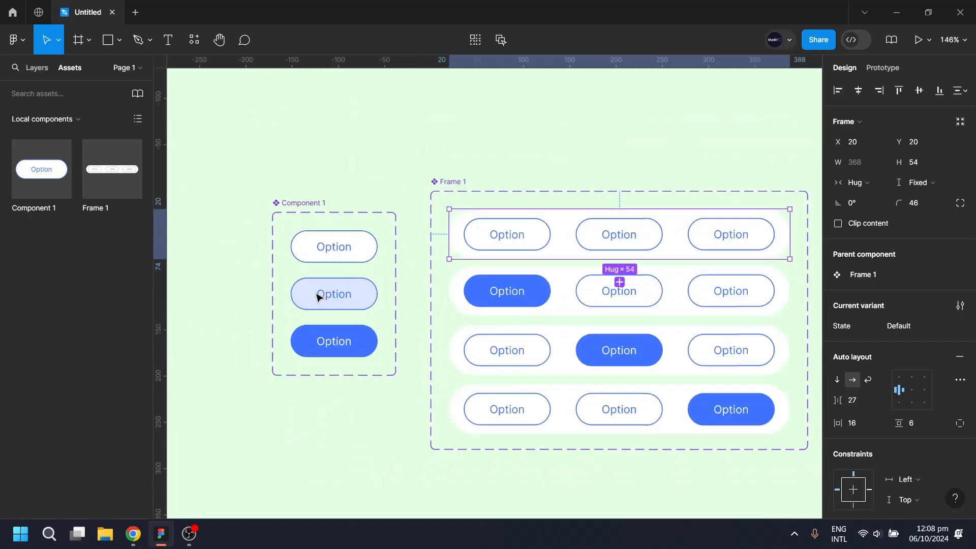
{"action": "left_click", "coordinate": [350, 252]}
{"action": "left_click", "coordinate": [353, 251]}
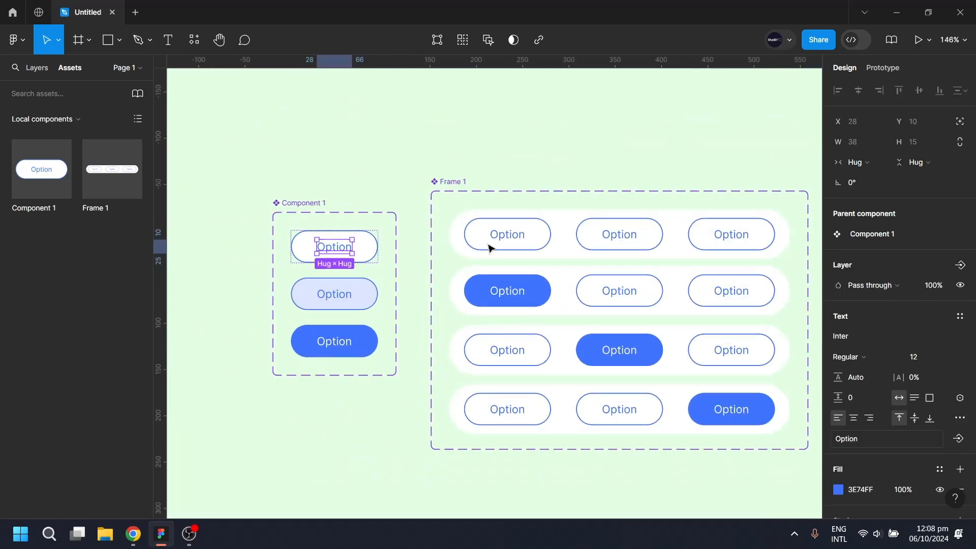
- Relabel the three options in the first row variant of Frame 1 as Option 1, Option 2 and Option 3
{"action": "double_click", "coordinate": [525, 240]}
{"action": "left_click", "coordinate": [521, 235]}
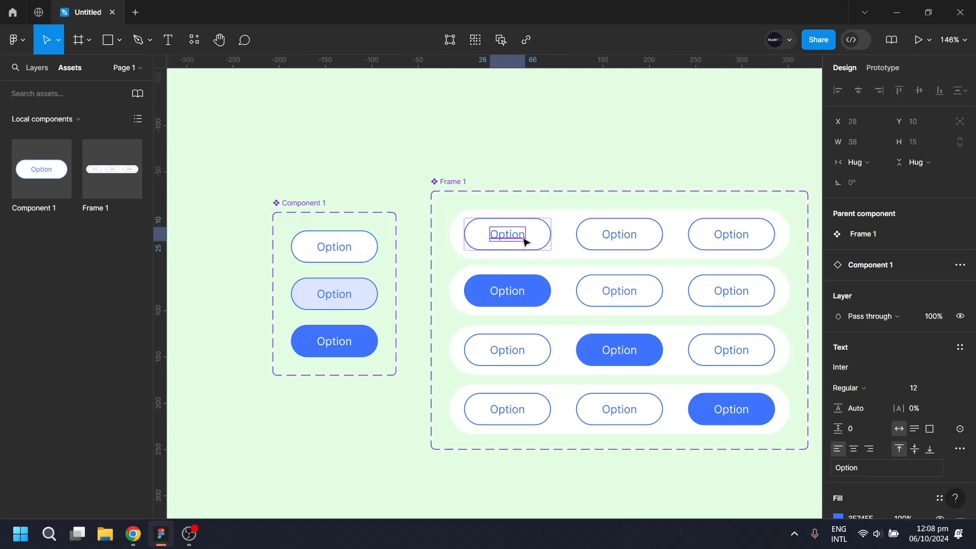
{"action": "double_click", "coordinate": [521, 234]}
{"action": "key", "text": "Right"}
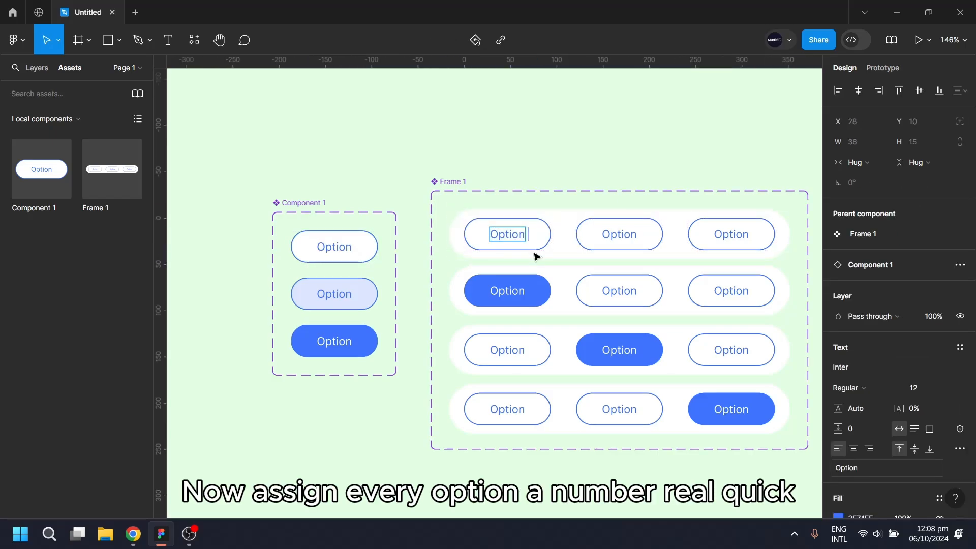
{"action": "type", "text": "1"}
{"action": "key", "text": "Tab"}
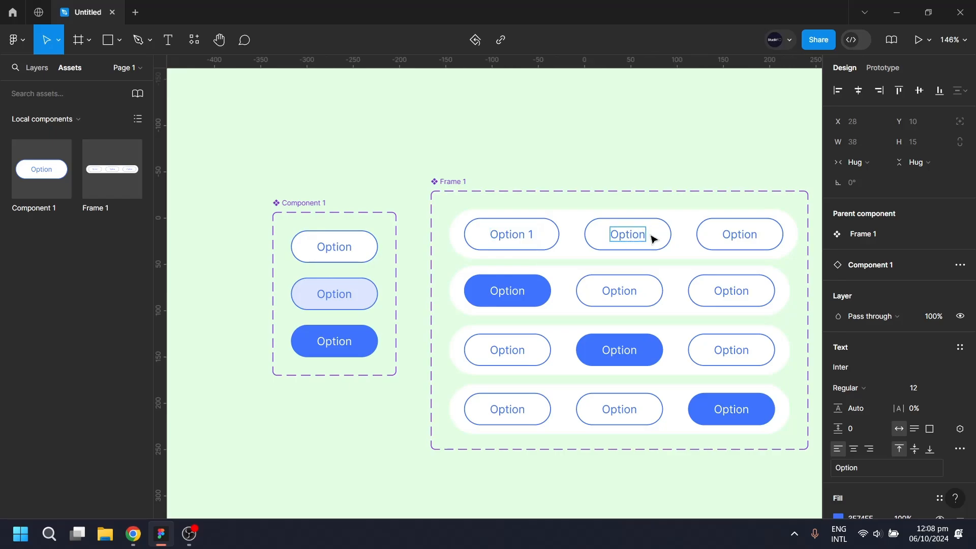
{"action": "key", "text": "Right"}
{"action": "type", "text": "2"}
{"action": "key", "text": "Tab"}
{"action": "key", "text": "Right"}
{"action": "type", "text": "3"}
- Relabel the second row variant's options as Option 1, Option 2 and Option 3
{"action": "key", "text": "Tab"}
{"action": "key", "text": "Right"}
{"action": "type", "text": "1"}
{"action": "key", "text": "Tab"}
{"action": "key", "text": "Right"}
{"action": "type", "text": "2"}
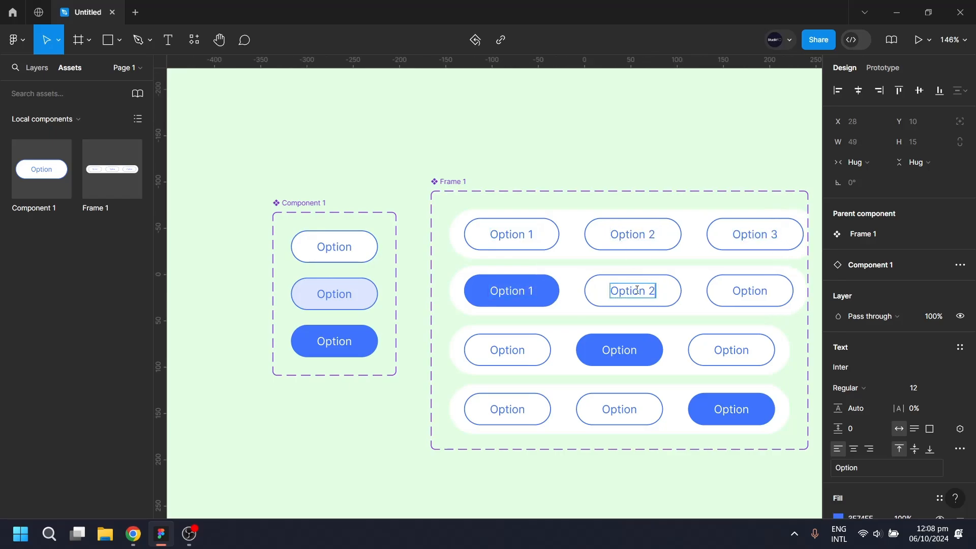
{"action": "key", "text": "Tab"}
{"action": "key", "text": "Right"}
{"action": "type", "text": "3"}
- Relabel the third row variant's options as Option 1, Option 2 and Option 3
{"action": "key", "text": "Tab"}
{"action": "key", "text": "Right"}
{"action": "type", "text": "1"}
{"action": "key", "text": "Tab"}
{"action": "key", "text": "Right"}
{"action": "type", "text": "2"}
{"action": "key", "text": "Tab"}
{"action": "key", "text": "Right"}
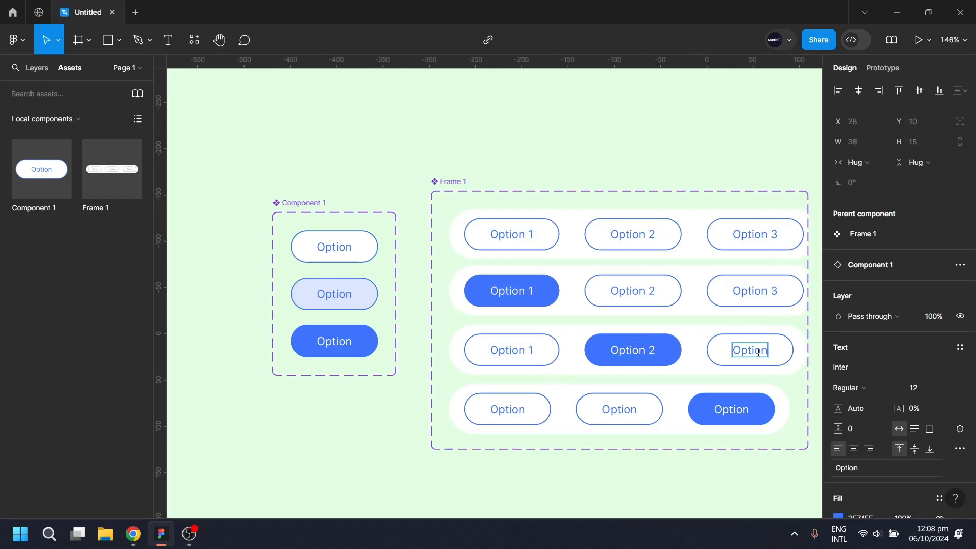
{"action": "type", "text": "3"}
- Relabel the fourth row variant's options as Option 1, Option 2 and Option 3, and finish text editing
{"action": "key", "text": "Tab"}
{"action": "key", "text": "Right"}
{"action": "type", "text": "1"}
{"action": "key", "text": "Right"}
{"action": "type", "text": "2"}
{"action": "key", "text": "Tab"}
{"action": "key", "text": "Right"}
{"action": "type", "text": "3"}
{"action": "key", "text": "Escape"}
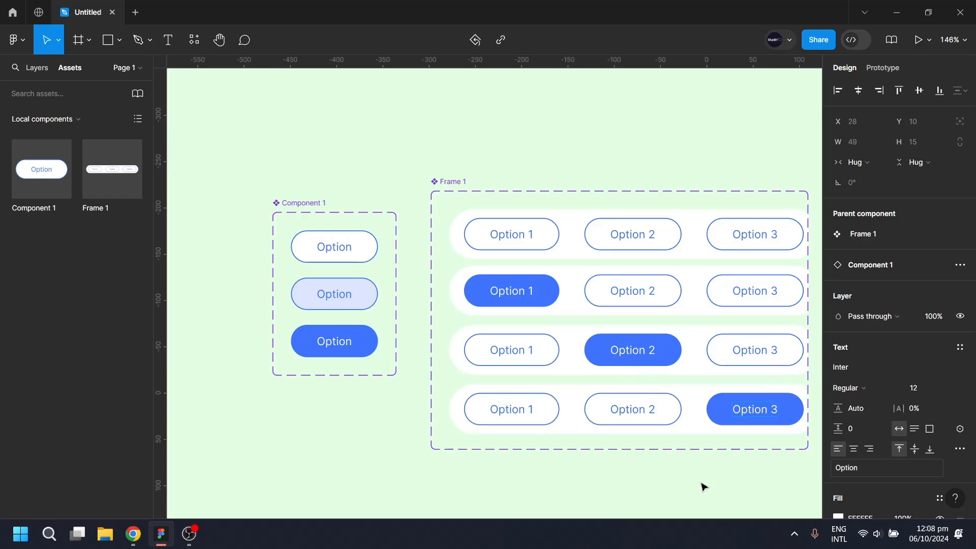
- Add an on-click prototype interaction from Option 1 in the first row that changes to State2 instantly
{"action": "left_click_drag", "start_coordinate": [702, 484], "coordinate": [635, 450]}
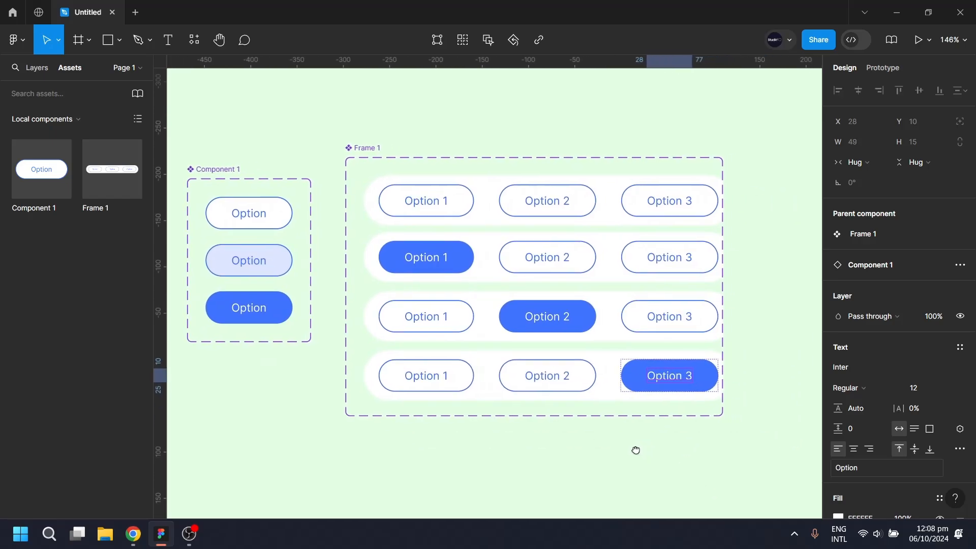
{"action": "left_click", "coordinate": [884, 68]}
{"action": "left_click", "coordinate": [461, 204]}
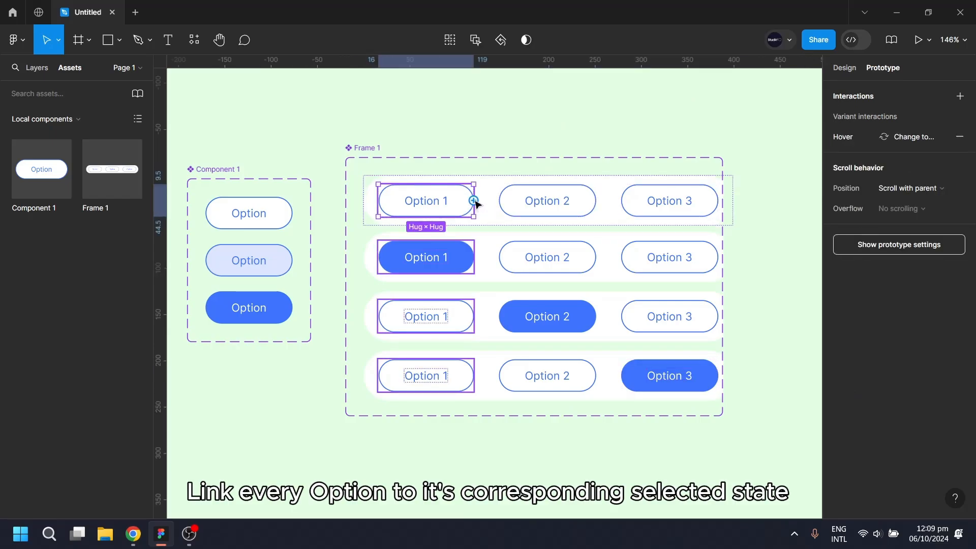
{"action": "mouse_move", "coordinate": [474, 201]}
{"action": "left_mouse_down"}
{"action": "mouse_move", "coordinate": [496, 224]}
{"action": "mouse_move", "coordinate": [499, 246]}
{"action": "left_mouse_up"}
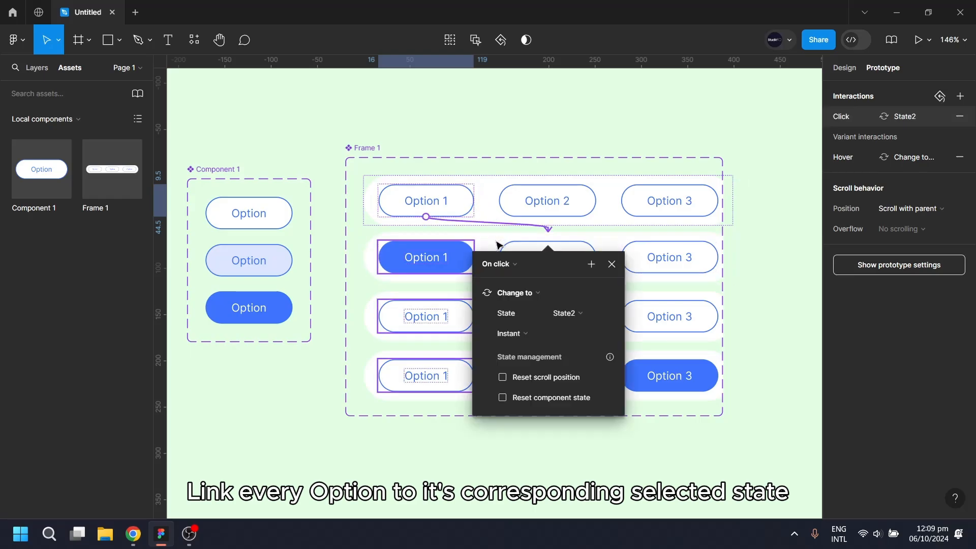
{"action": "left_click", "coordinate": [610, 264]}
- Link Option 1 in the third and fourth rows to the State2 variant with on-click Change to interactions
{"action": "left_click", "coordinate": [445, 314]}
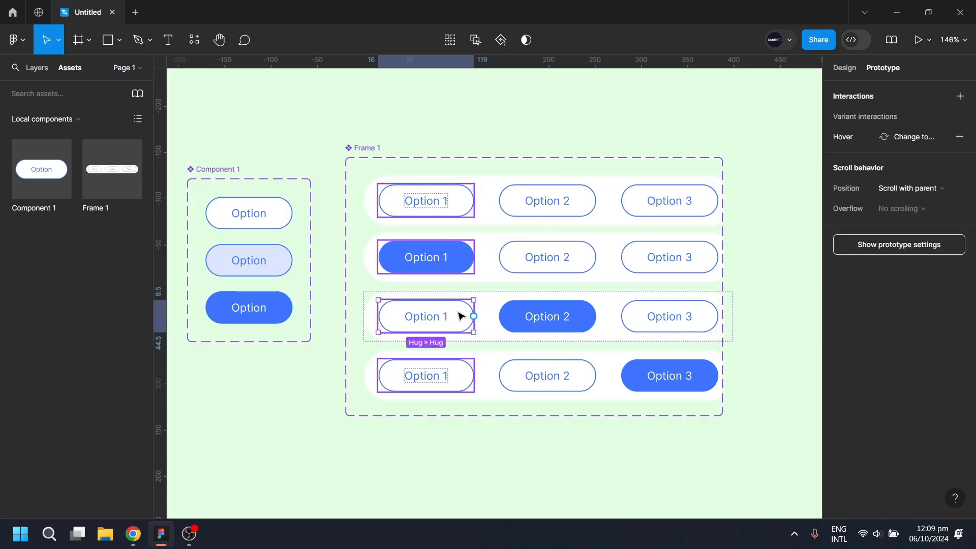
{"action": "left_click_drag", "start_coordinate": [474, 316], "coordinate": [499, 279]}
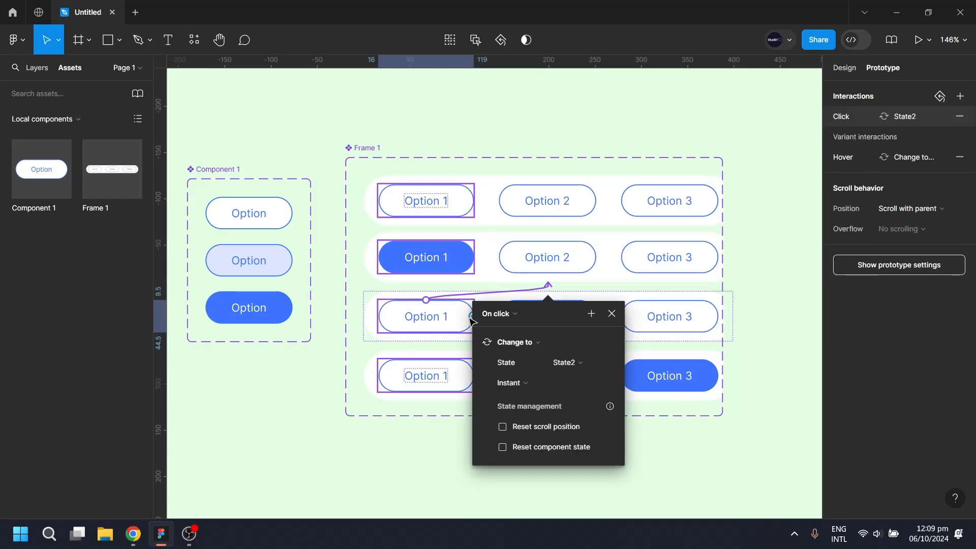
{"action": "left_click", "coordinate": [433, 383]}
{"action": "left_click_drag", "start_coordinate": [473, 376], "coordinate": [485, 281]}
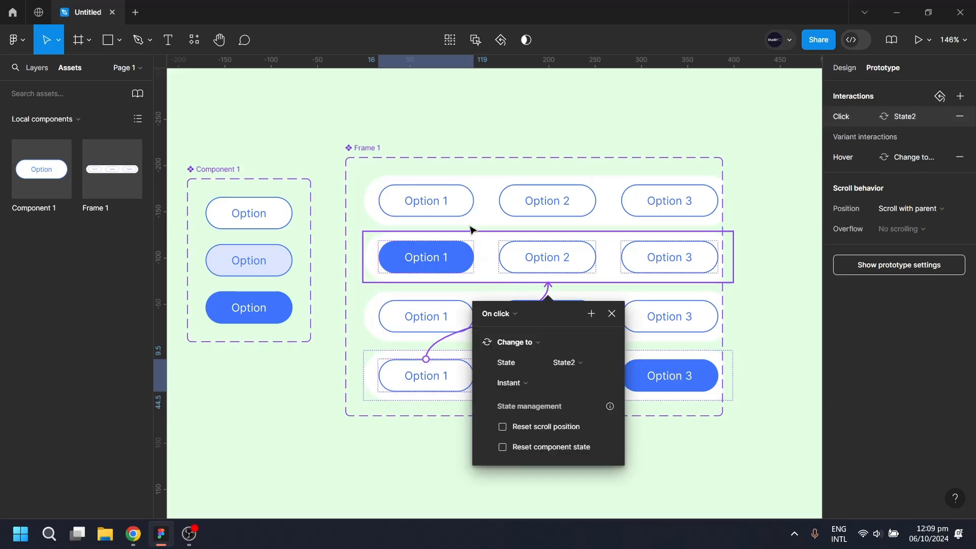
{"action": "left_click", "coordinate": [612, 312]}
- Link Option 2 in the first row to the State3 variant, where Option 2 is selected, on click
{"action": "left_click", "coordinate": [595, 218]}
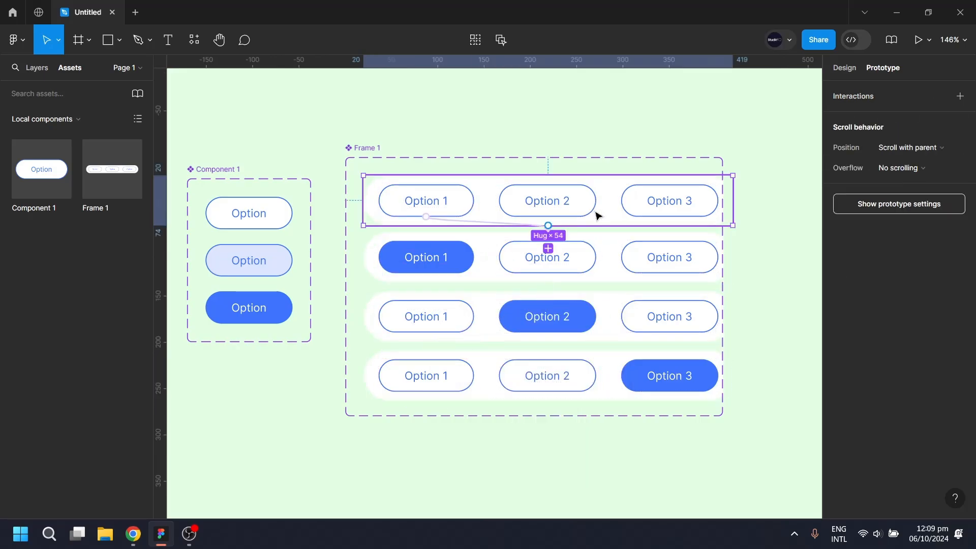
{"action": "left_click", "coordinate": [593, 206]}
{"action": "left_click_drag", "start_coordinate": [597, 203], "coordinate": [592, 237]}
{"action": "left_click_drag", "start_coordinate": [577, 288], "coordinate": [574, 301]}
- Link Option 2 in the second and fourth rows to the State3 variant with on-click interactions
{"action": "left_click", "coordinate": [584, 257]}
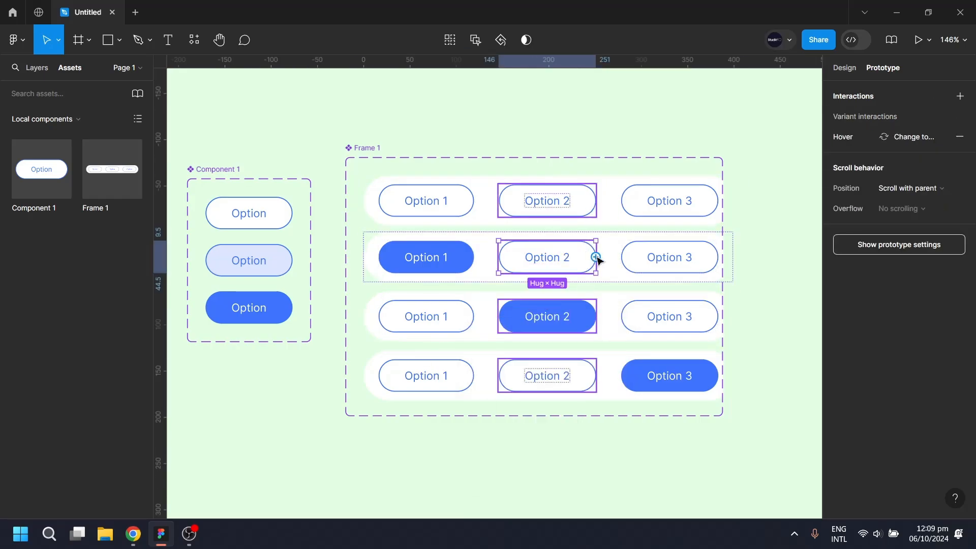
{"action": "left_click_drag", "start_coordinate": [597, 260], "coordinate": [600, 308]}
{"action": "key", "text": "Escape"}
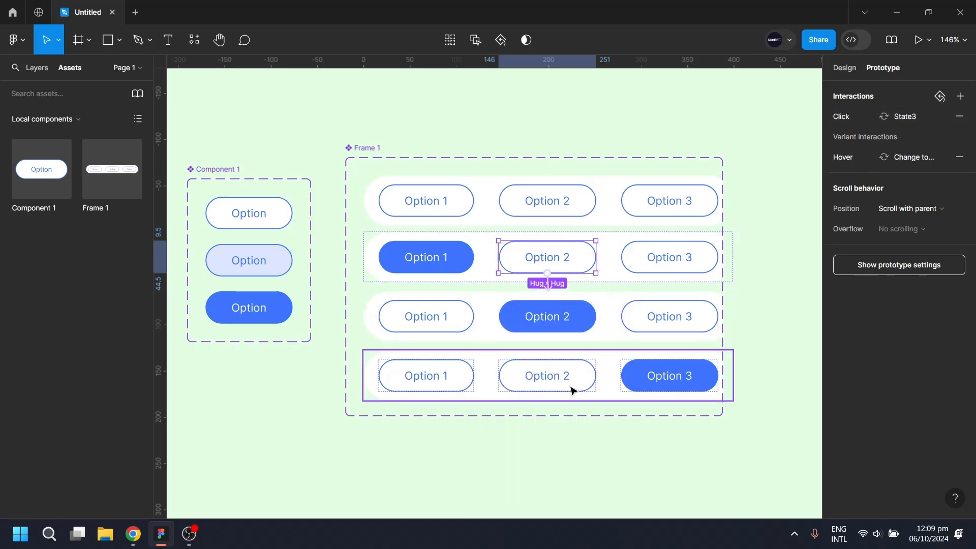
{"action": "left_click", "coordinate": [572, 390]}
{"action": "left_click_drag", "start_coordinate": [596, 375], "coordinate": [590, 332]}
{"action": "key", "text": "Escape"}
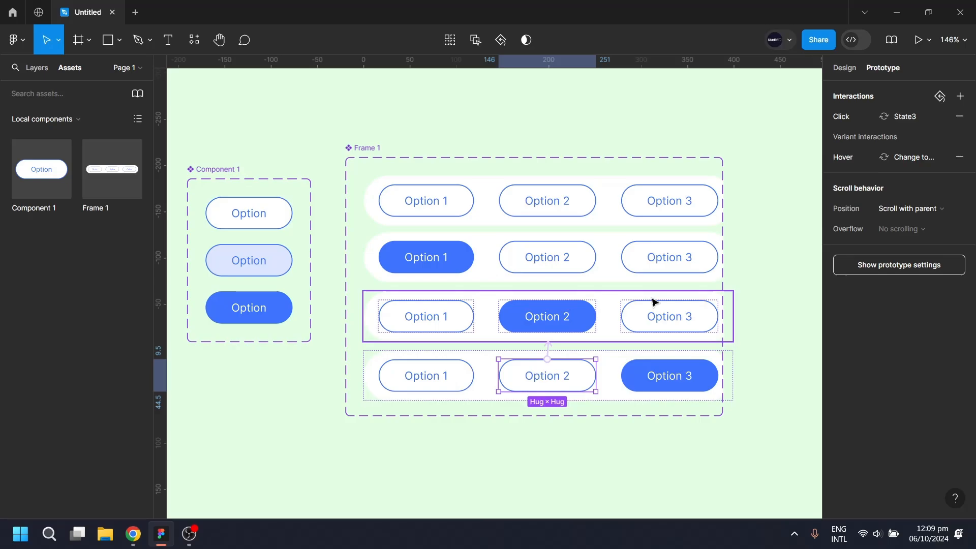
- Link Option 3 in the first row to the State4 variant, where Option 3 is selected, on click
{"action": "left_click", "coordinate": [672, 216]}
{"action": "left_click_drag", "start_coordinate": [670, 222], "coordinate": [635, 257]}
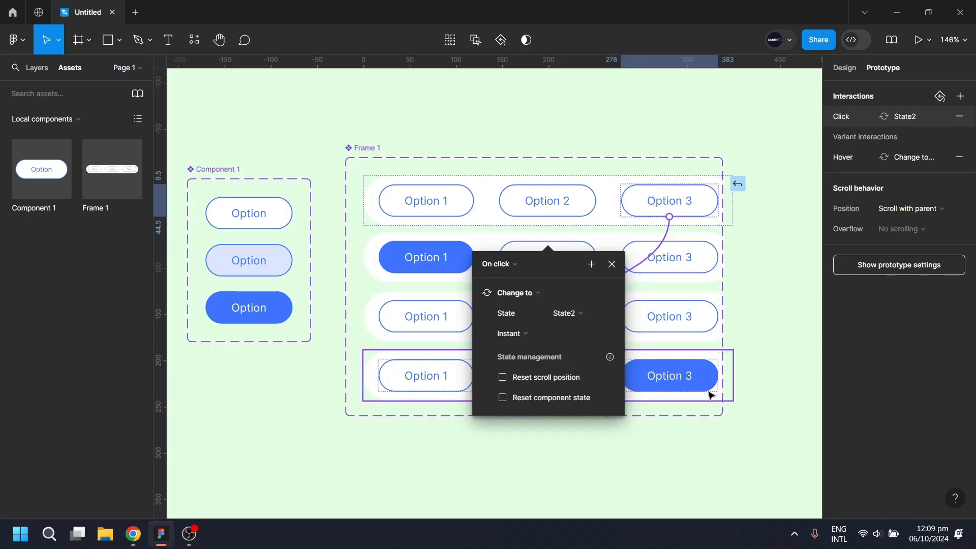
{"action": "left_click_drag", "start_coordinate": [711, 395], "coordinate": [698, 390]}
- Link Option 3 in the second and third rows to the State4 variant with on-click interactions
{"action": "left_click", "coordinate": [697, 268]}
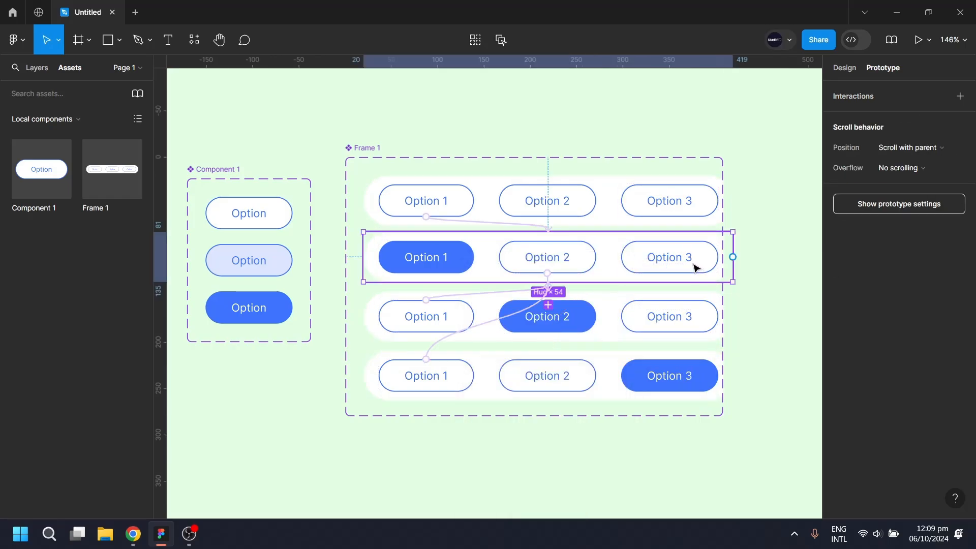
{"action": "left_click", "coordinate": [649, 264]}
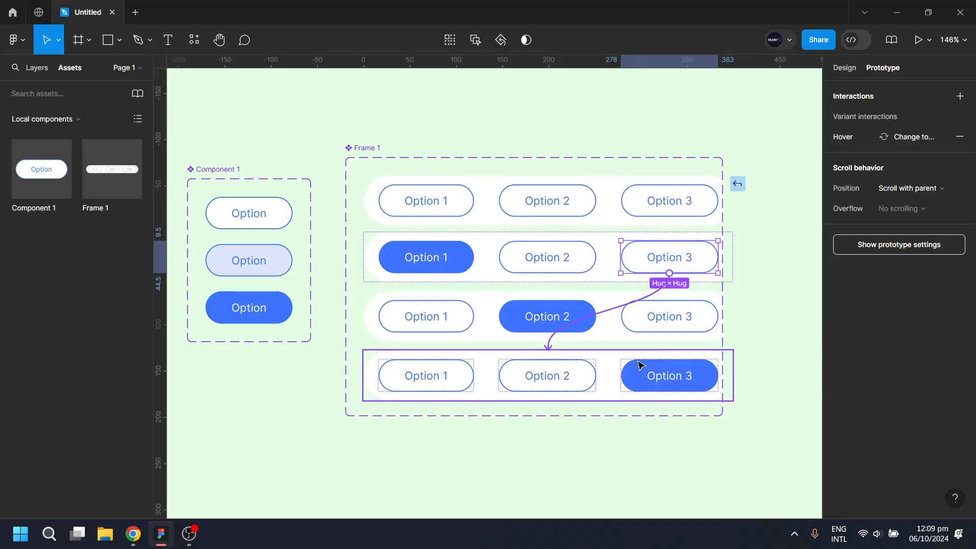
{"action": "left_click_drag", "start_coordinate": [671, 384], "coordinate": [669, 381]}
{"action": "left_click", "coordinate": [667, 316]}
{"action": "left_click", "coordinate": [663, 316]}
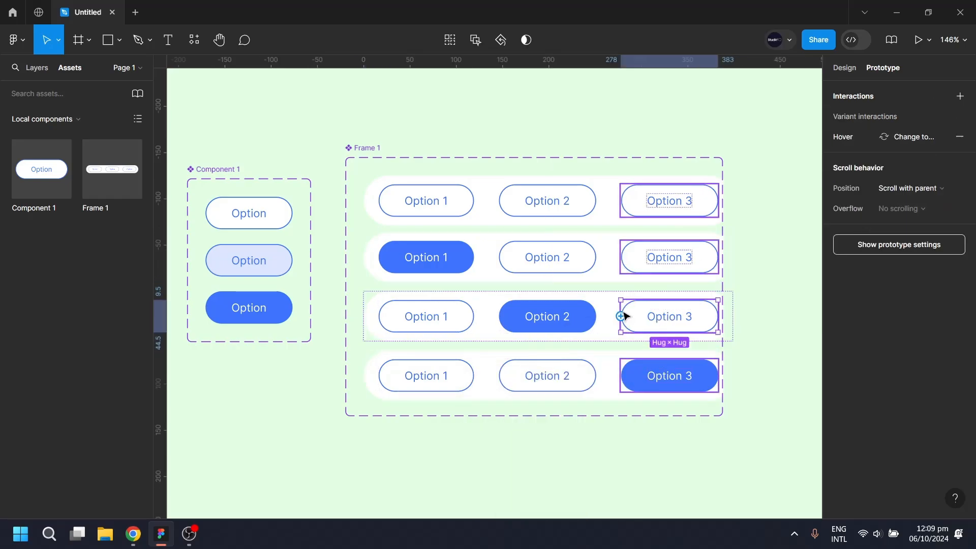
{"action": "left_click_drag", "start_coordinate": [620, 317], "coordinate": [623, 377]}
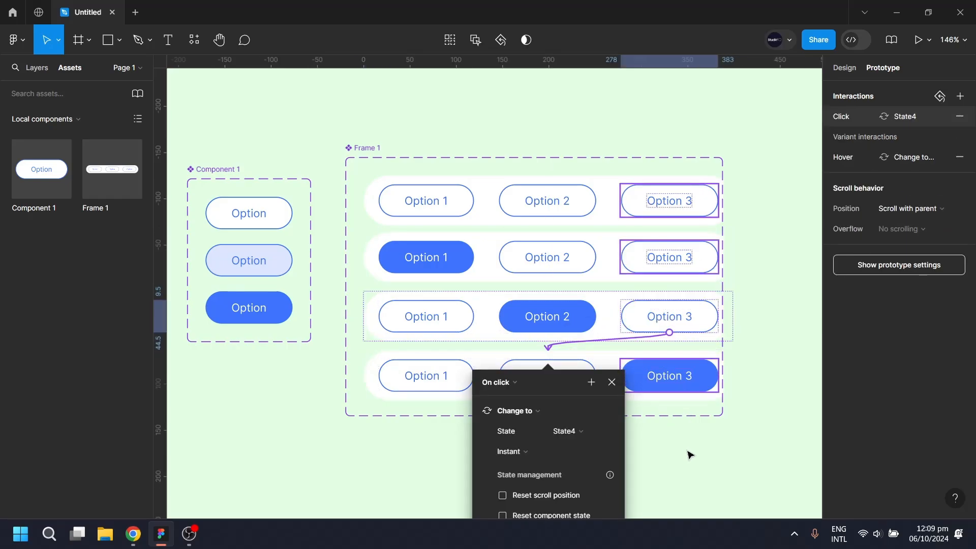
{"action": "left_click", "coordinate": [462, 207]}
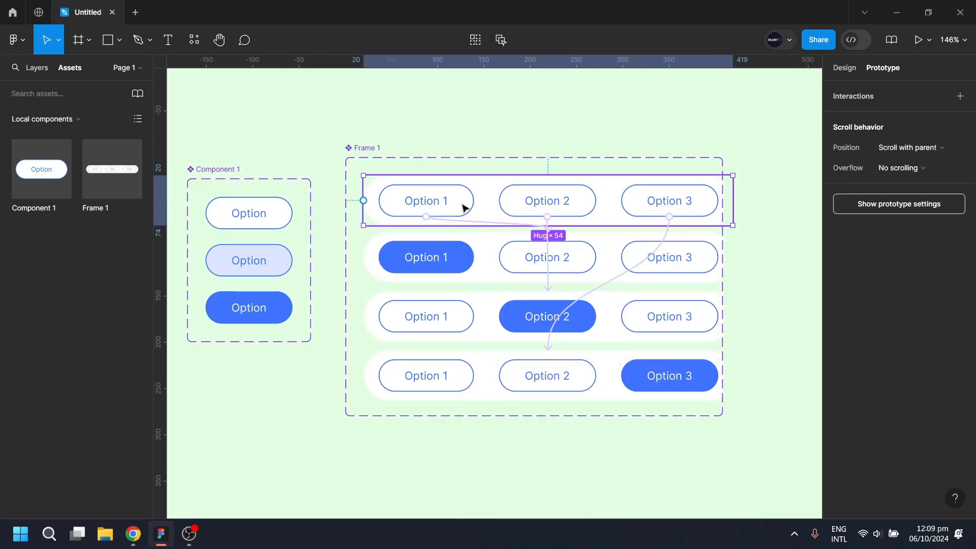
- Check the click interactions of Options 1, 2 and 3 across the four selector rows against their target State variants
{"action": "double_click", "coordinate": [463, 207]}
{"action": "left_click", "coordinate": [449, 325]}
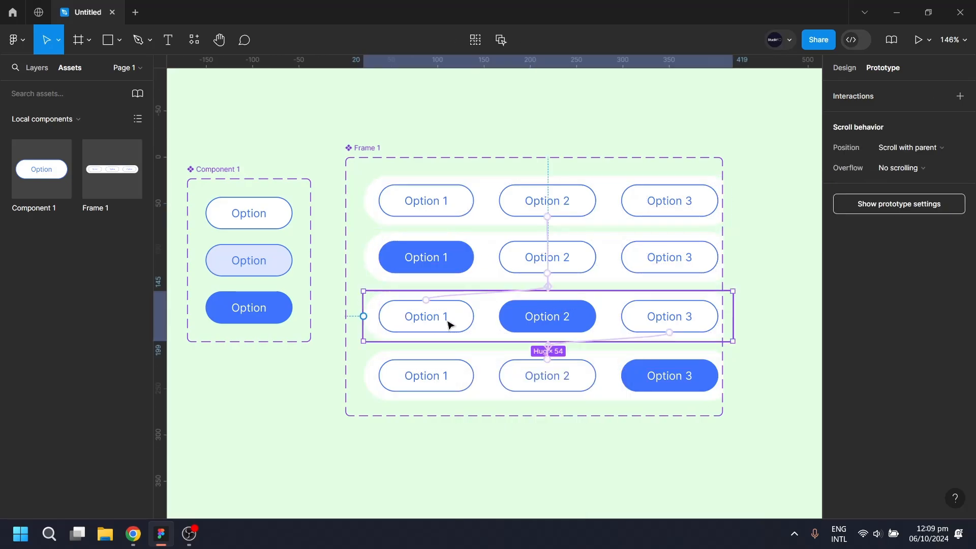
{"action": "double_click", "coordinate": [447, 316]}
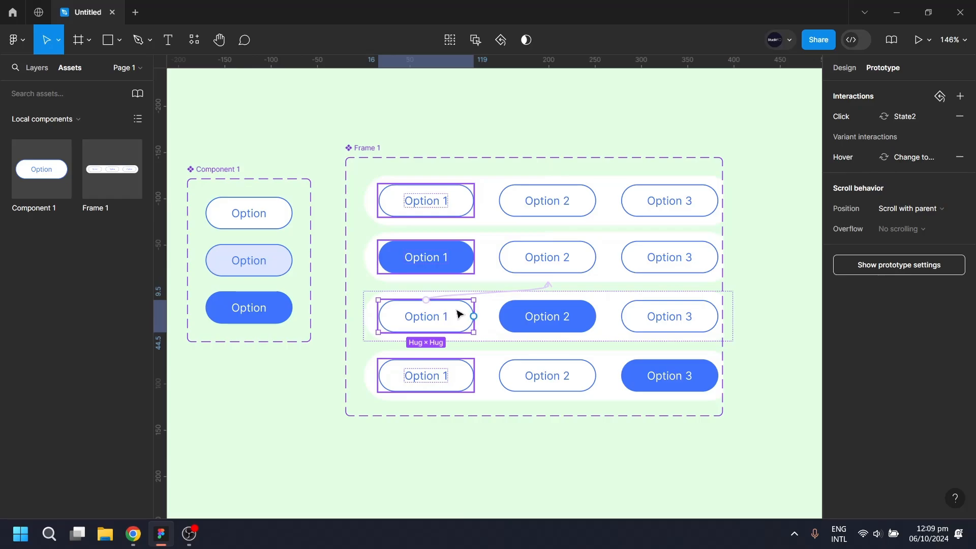
{"action": "left_click", "coordinate": [450, 380]}
{"action": "double_click", "coordinate": [452, 382]}
{"action": "left_click", "coordinate": [544, 386]}
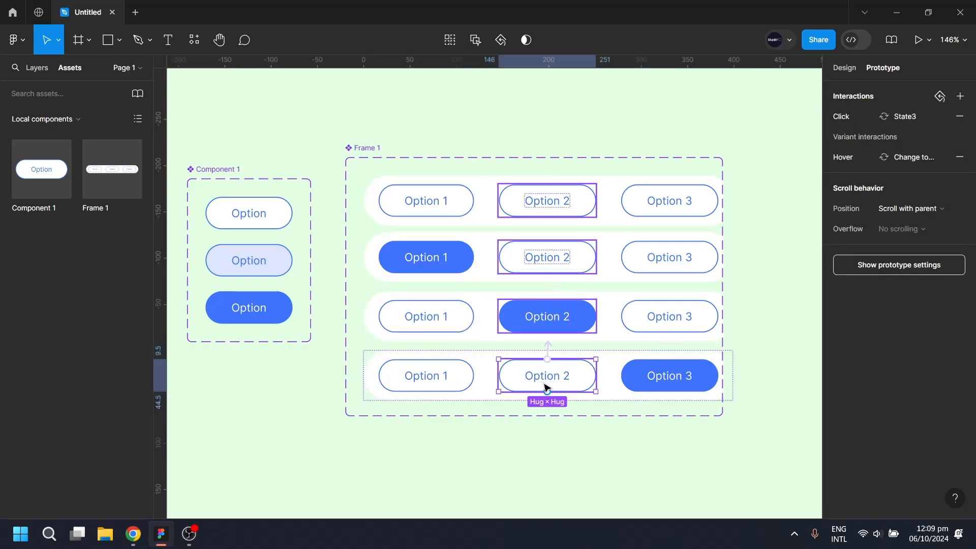
{"action": "double_click", "coordinate": [545, 384]}
{"action": "left_click", "coordinate": [572, 265]}
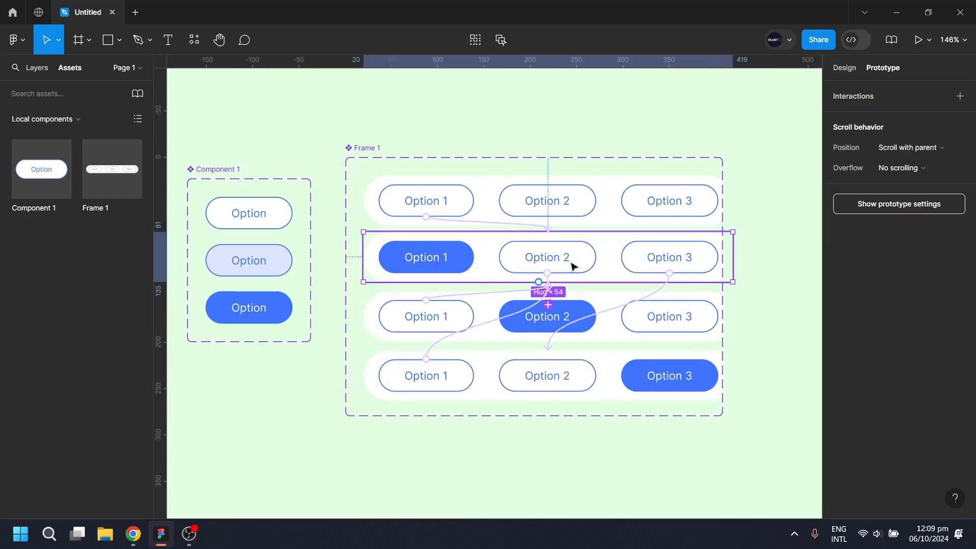
{"action": "left_click", "coordinate": [573, 266]}
{"action": "left_click", "coordinate": [563, 218]}
{"action": "left_click", "coordinate": [666, 209]}
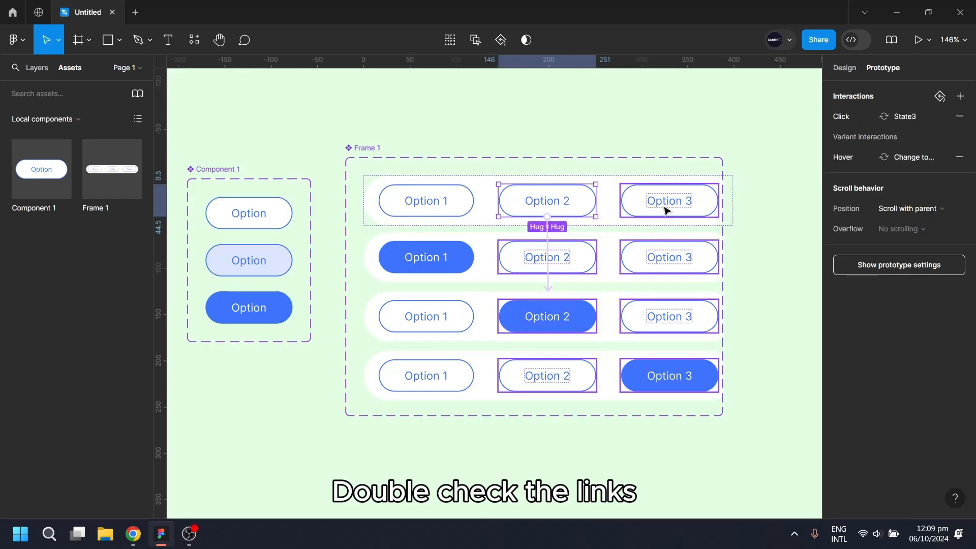
{"action": "double_click", "coordinate": [666, 209]}
{"action": "left_click", "coordinate": [692, 263]}
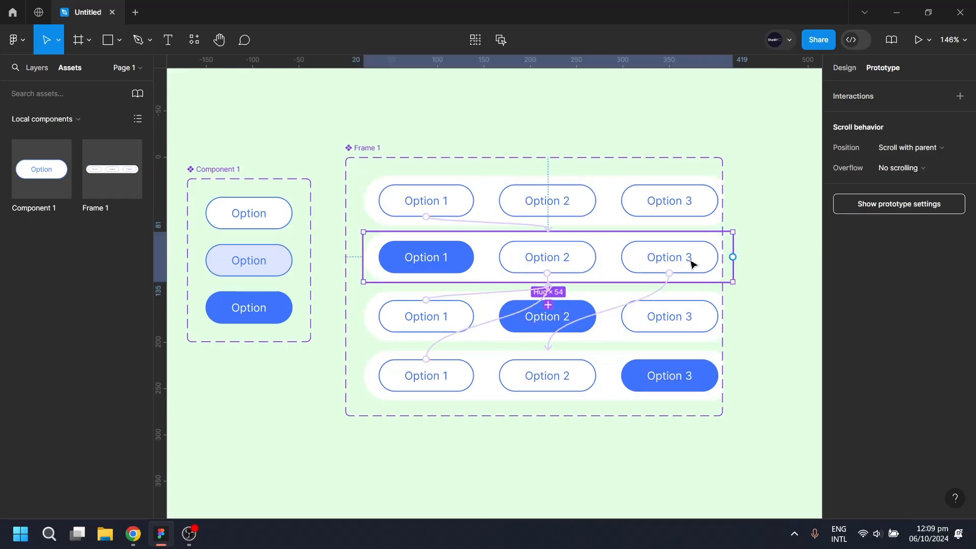
{"action": "left_click", "coordinate": [693, 263]}
{"action": "left_click", "coordinate": [684, 320]}
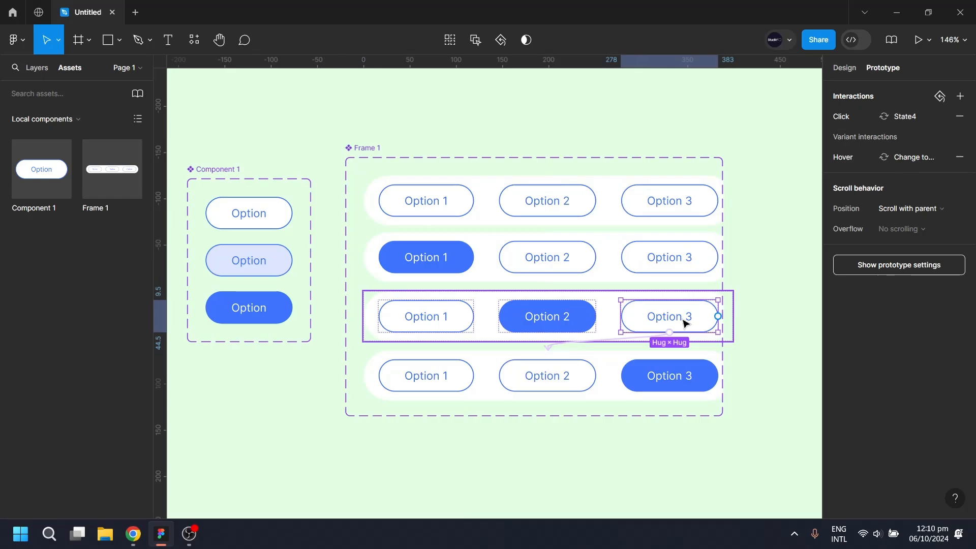
{"action": "left_click", "coordinate": [750, 359]}
- Draw a new frame beside the Frame 1 component set and place an instance of the Frame 1 selector inside it
{"action": "scroll", "coordinate": [749, 359], "scroll_direction": "down", "scroll_amount": 5}
{"action": "left_click_drag", "start_coordinate": [653, 421], "coordinate": [362, 300]}
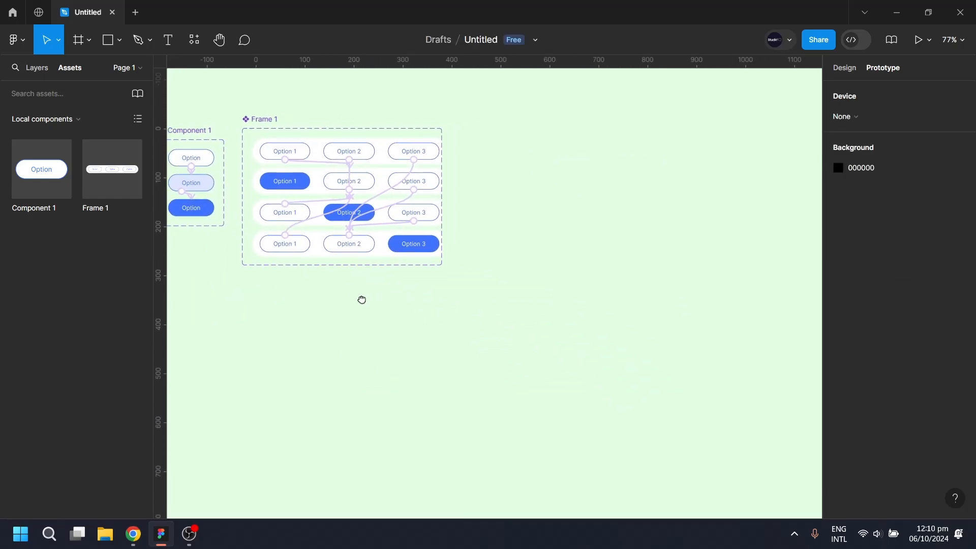
{"action": "key", "text": "f"}
{"action": "left_click_drag", "start_coordinate": [475, 139], "coordinate": [676, 205]}
{"action": "left_click_drag", "start_coordinate": [119, 182], "coordinate": [626, 176]}
{"action": "scroll", "coordinate": [625, 175], "scroll_direction": "up", "scroll_amount": 1}
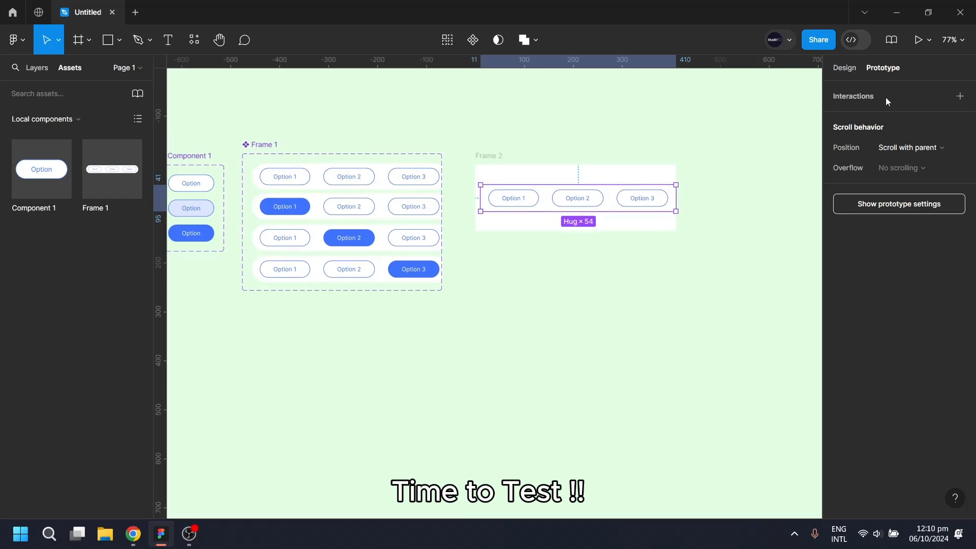
- Run the prototype of the new frame and test the selector by choosing Options 1, 2 and 3 in turn, twice
{"action": "left_click", "coordinate": [918, 40]}
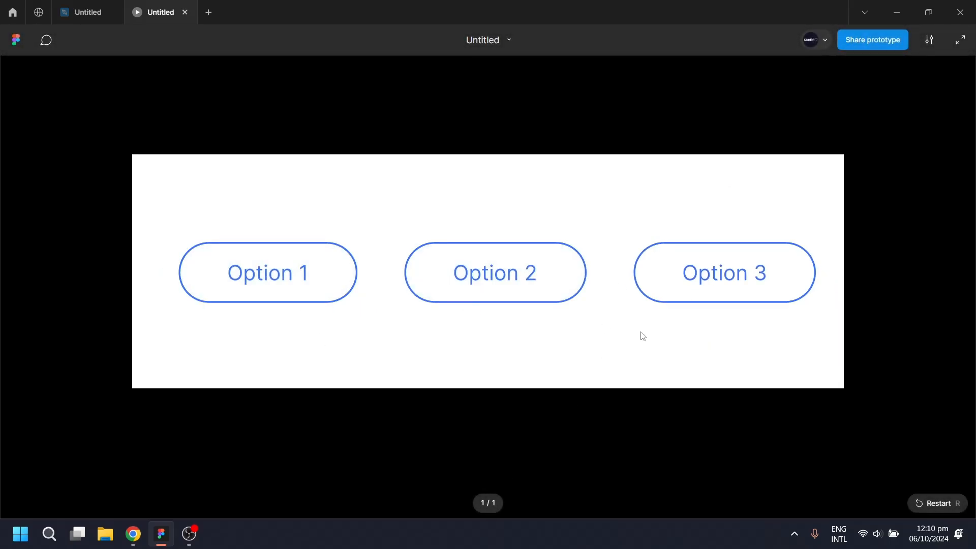
{"action": "left_click", "coordinate": [286, 287]}
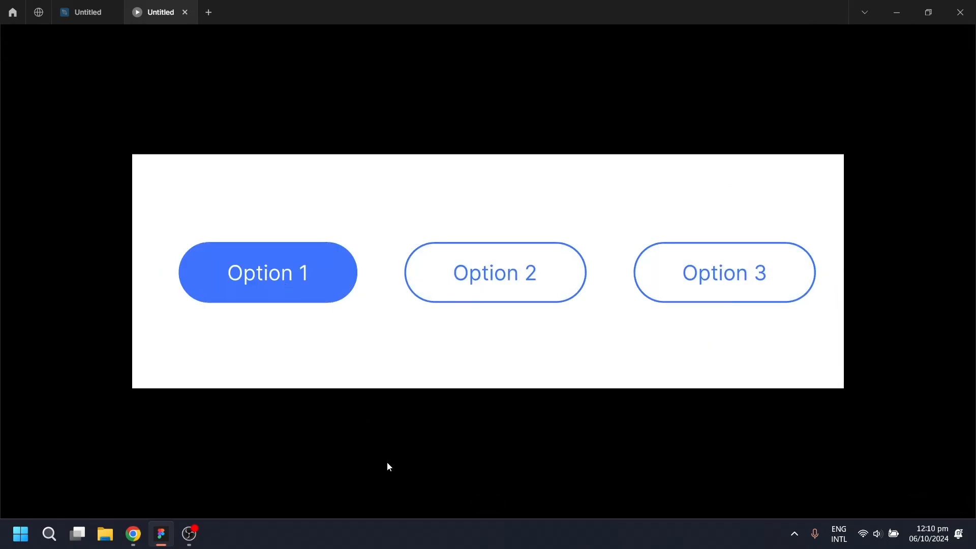
{"action": "left_click", "coordinate": [498, 283]}
{"action": "left_click", "coordinate": [701, 280]}
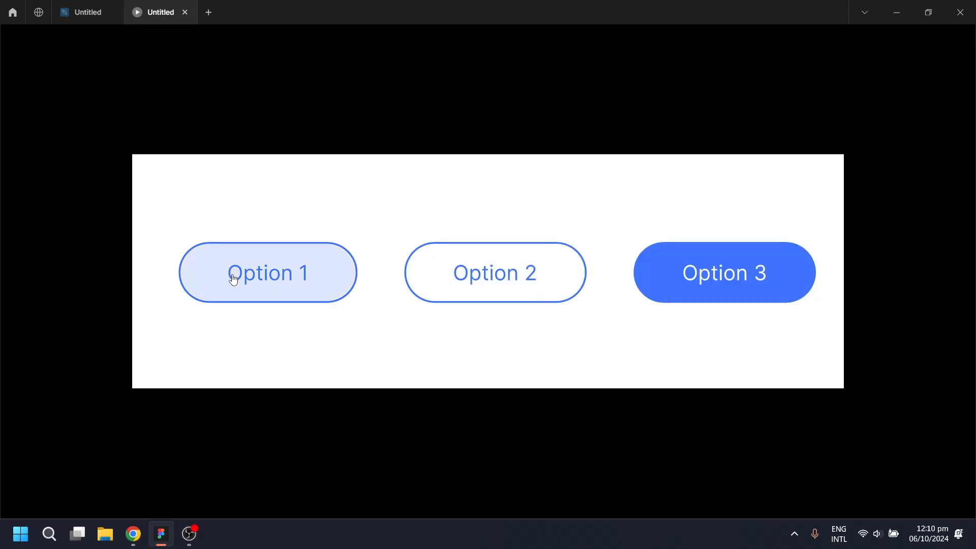
{"action": "left_click", "coordinate": [337, 291]}
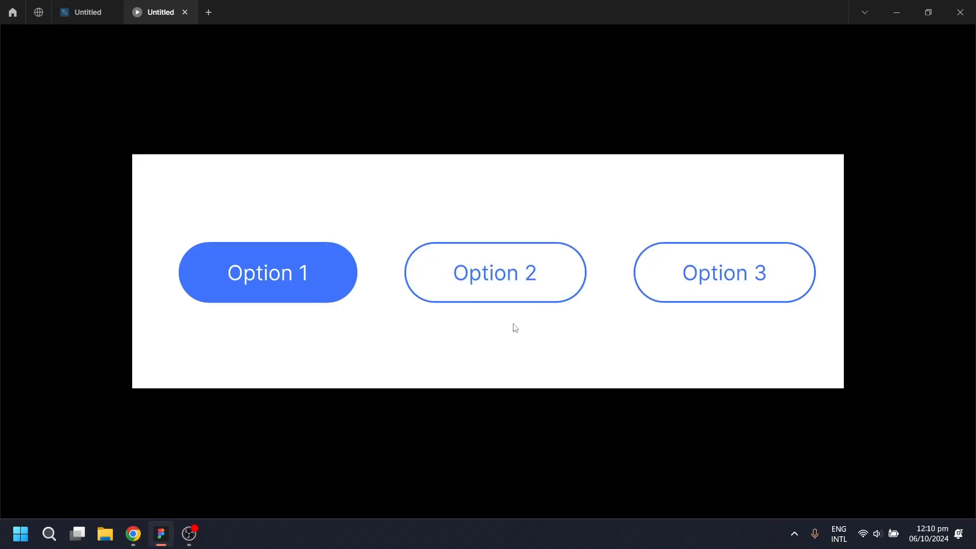
{"action": "left_click", "coordinate": [511, 290]}
{"action": "left_click", "coordinate": [734, 277]}
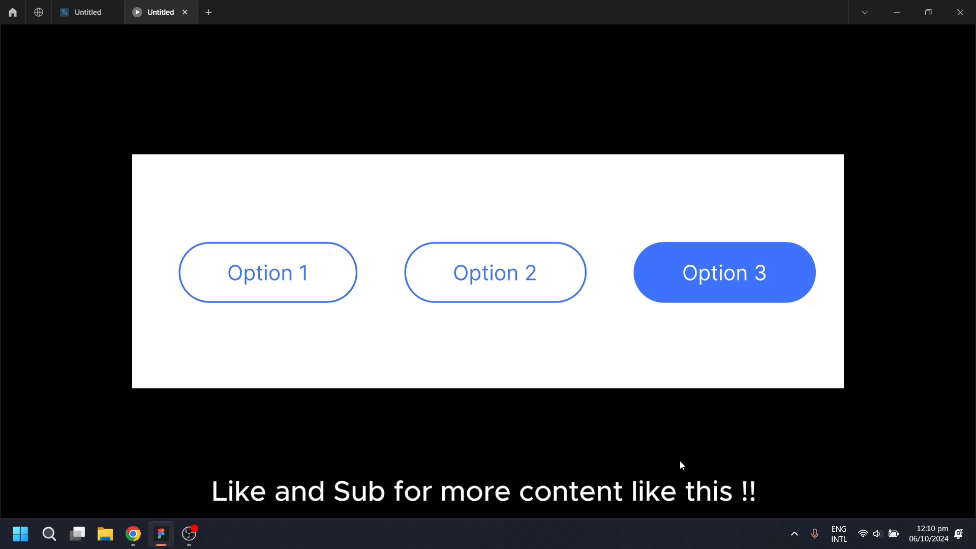
{"action": "key", "text": "shift+0"}
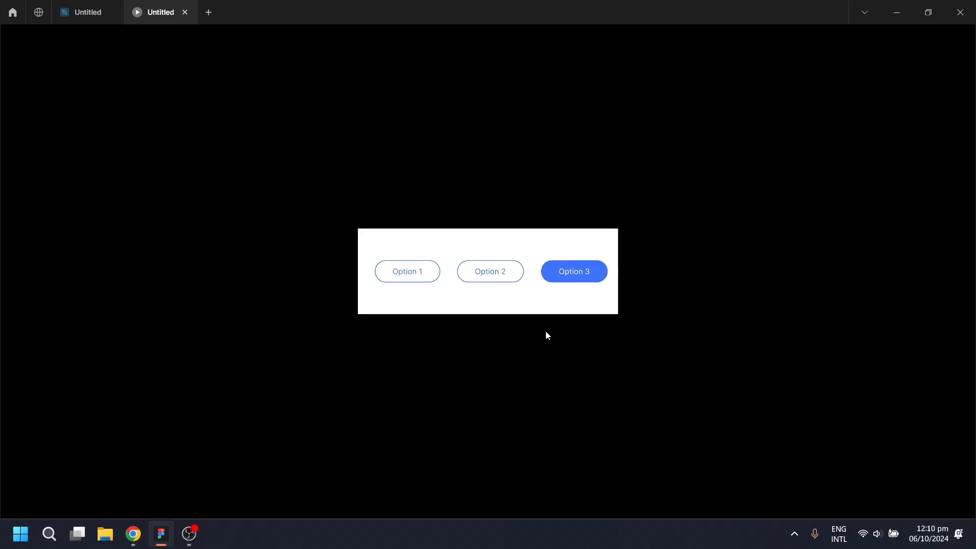